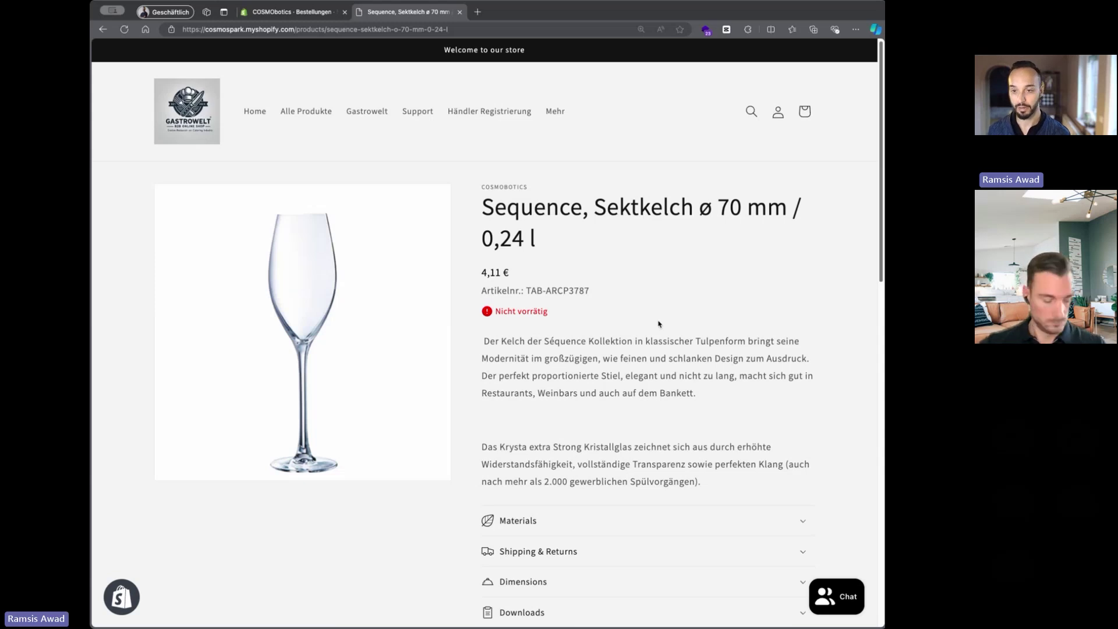
- Open the product page for "Trinkhalm gerade 200 mm / 50 Trinkhalme / 3 Bürsten" from the full product list
click(313, 114)
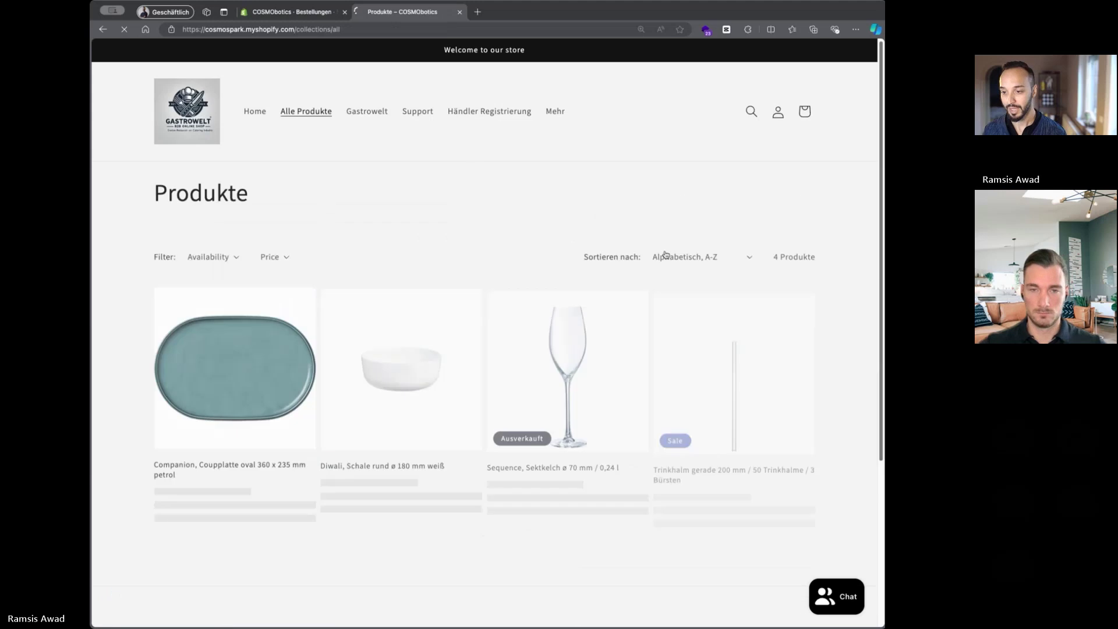
click(737, 341)
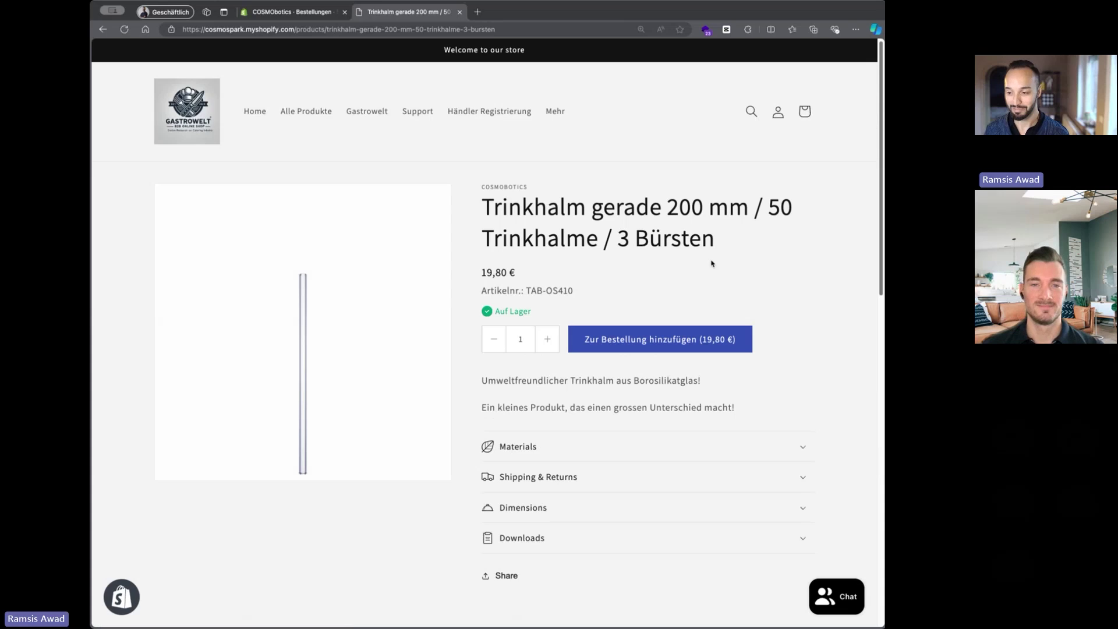
click(547, 339)
click(547, 340)
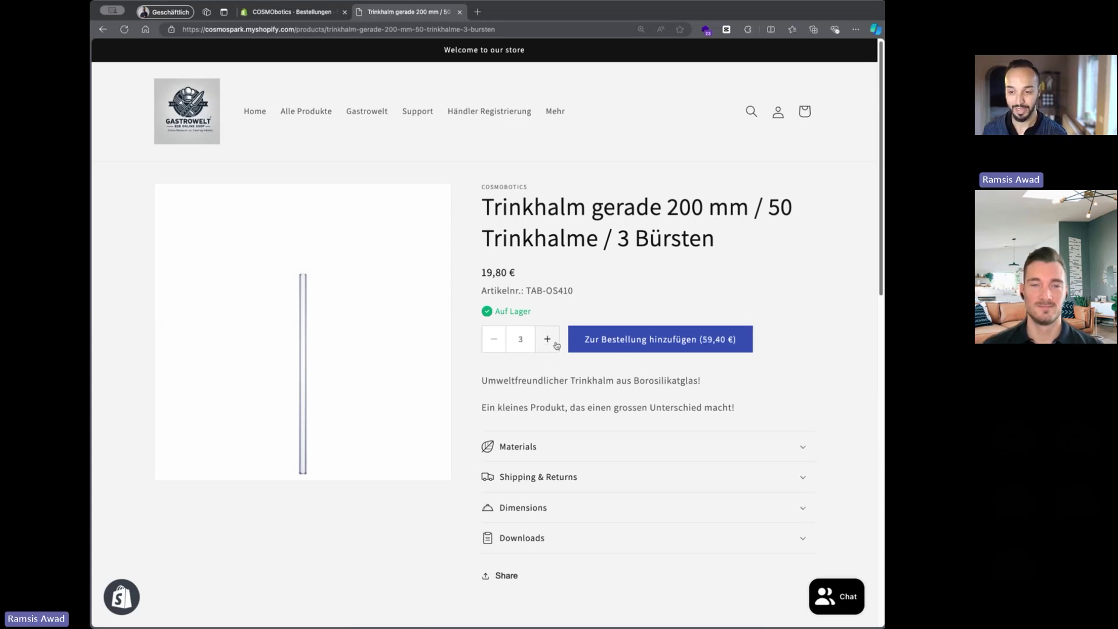
click(496, 348)
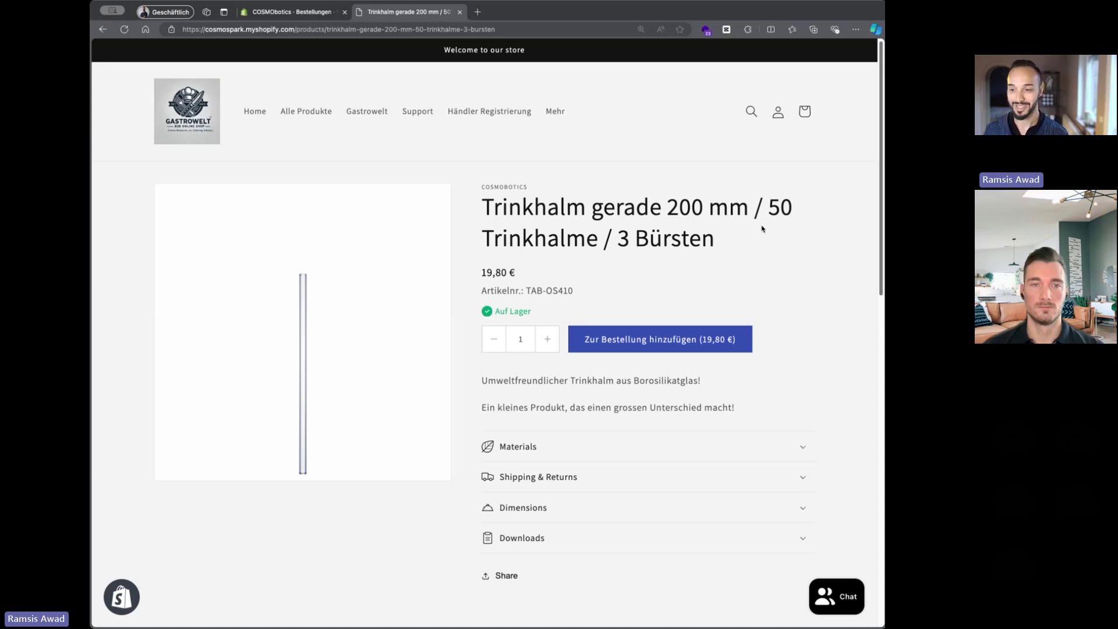
click(777, 112)
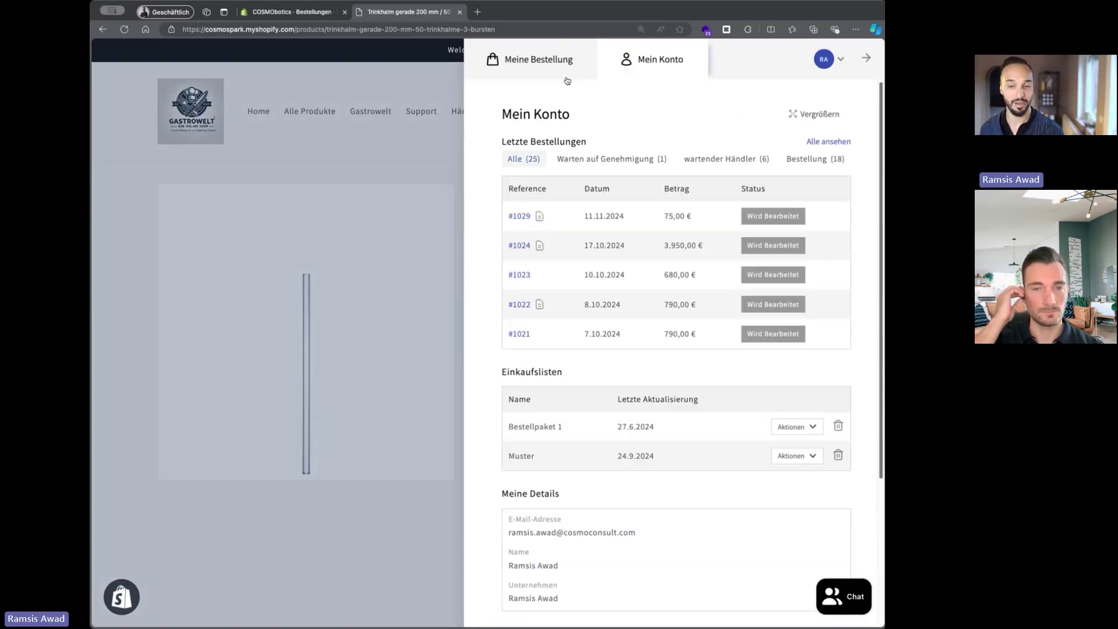
click(395, 172)
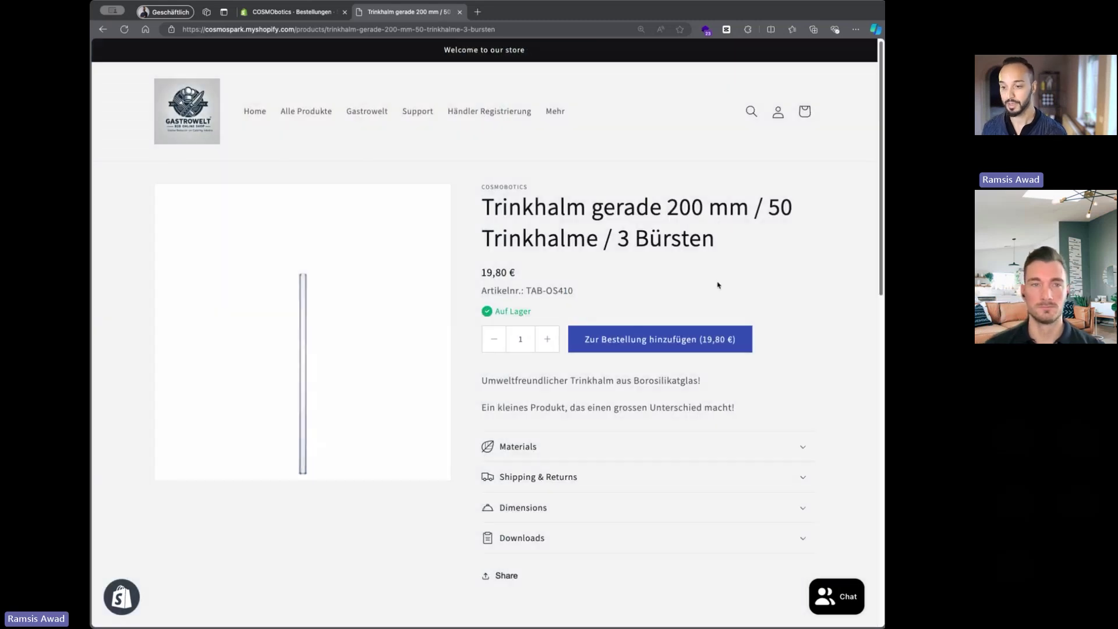
- Set the drinking straw set's quantity to 3 and add it to the order
click(548, 350)
click(549, 350)
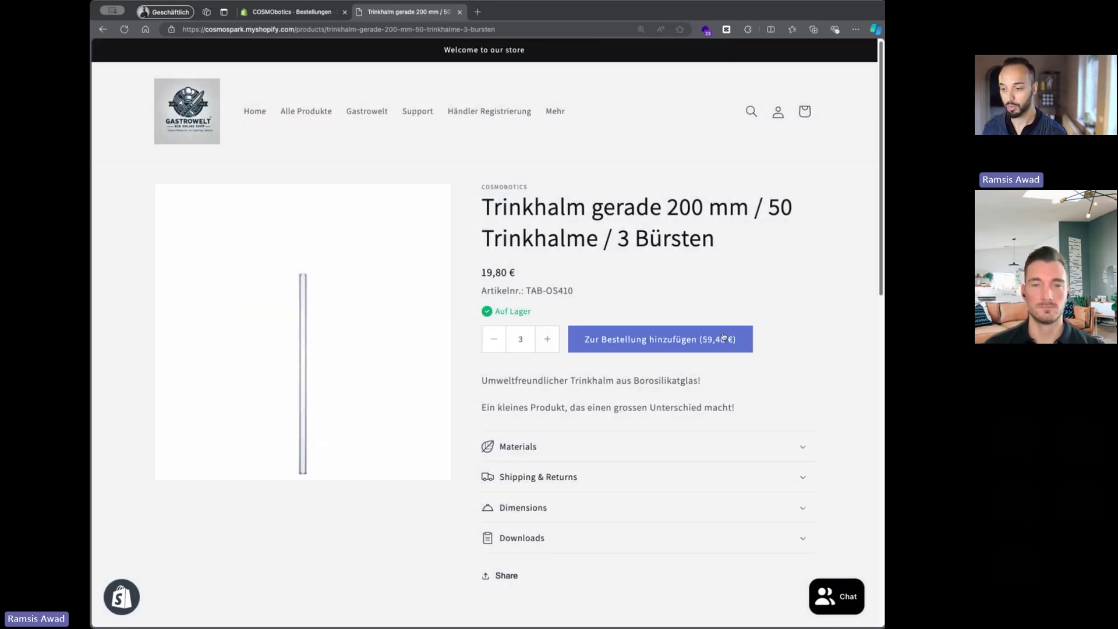
click(657, 344)
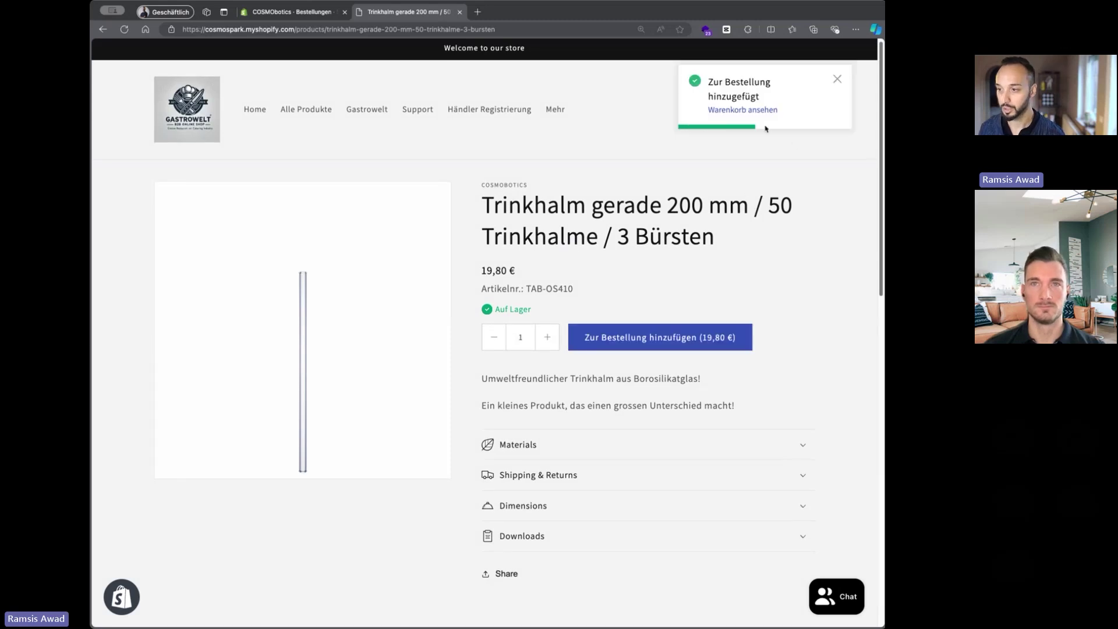
- View the wholesale order in the cart and display the actions available for it
click(725, 110)
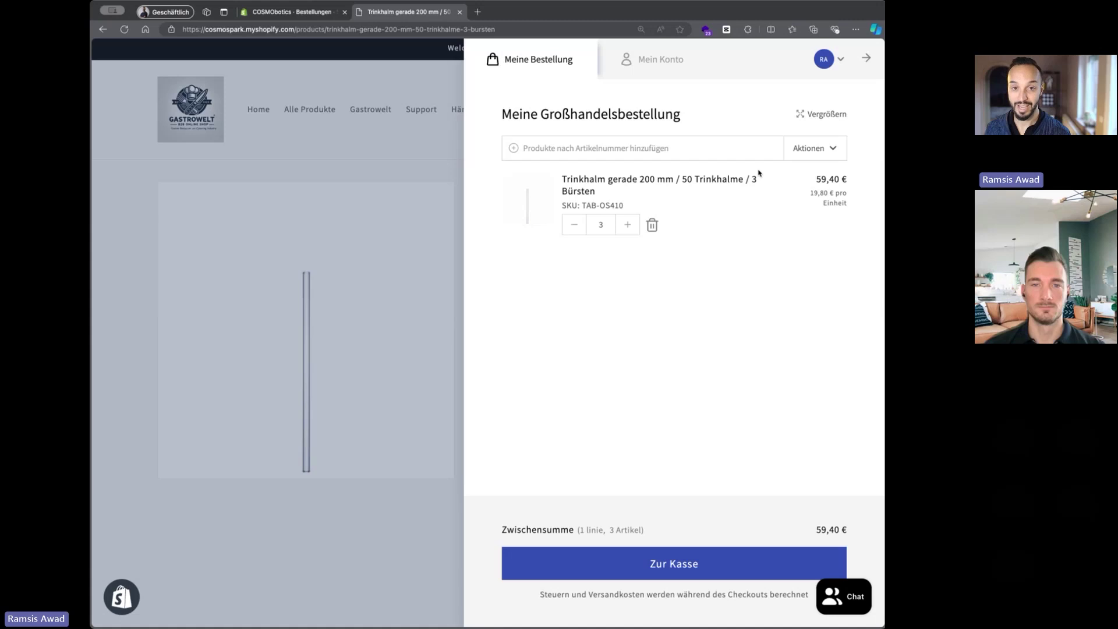
click(740, 148)
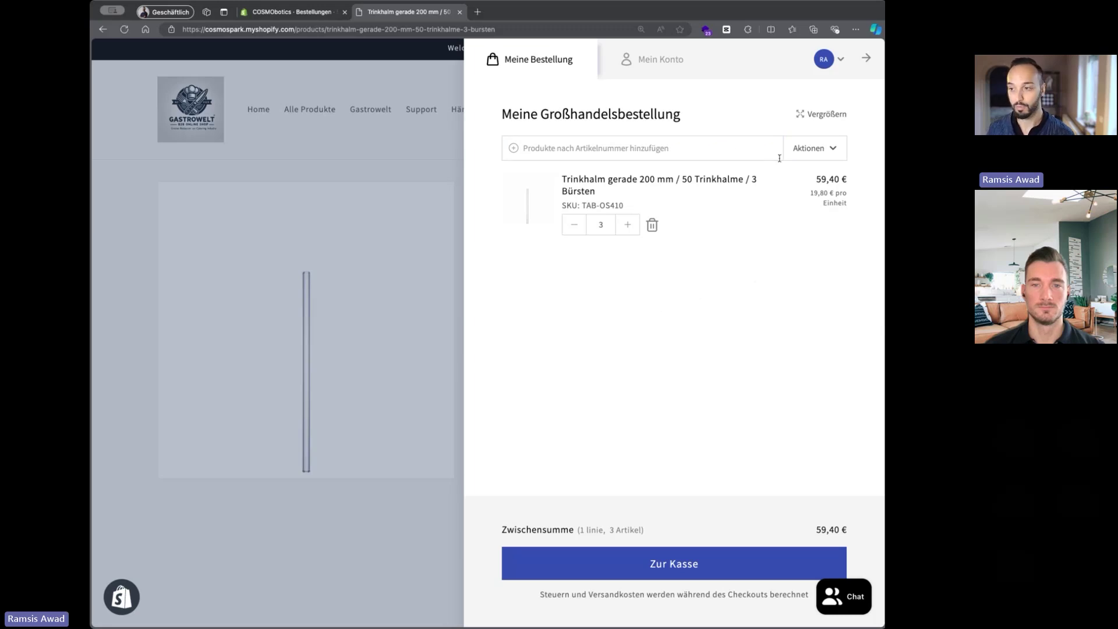
click(839, 151)
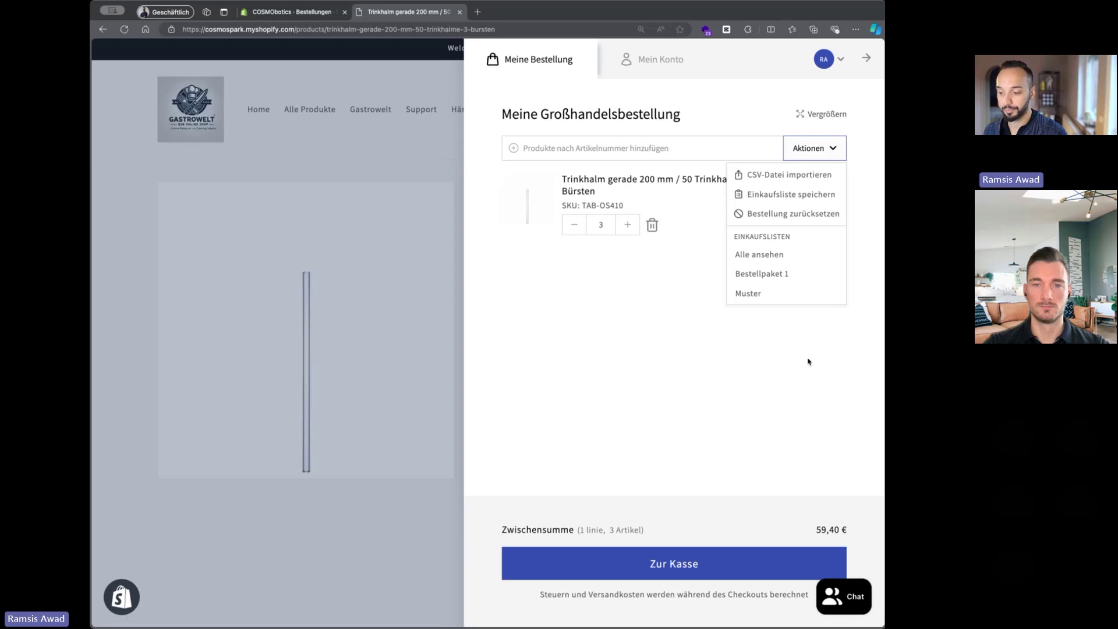
- Proceed to checkout and continue with the preset delivery date of 21.11.2024 and default delivery address, leaving the order notes empty
click(678, 561)
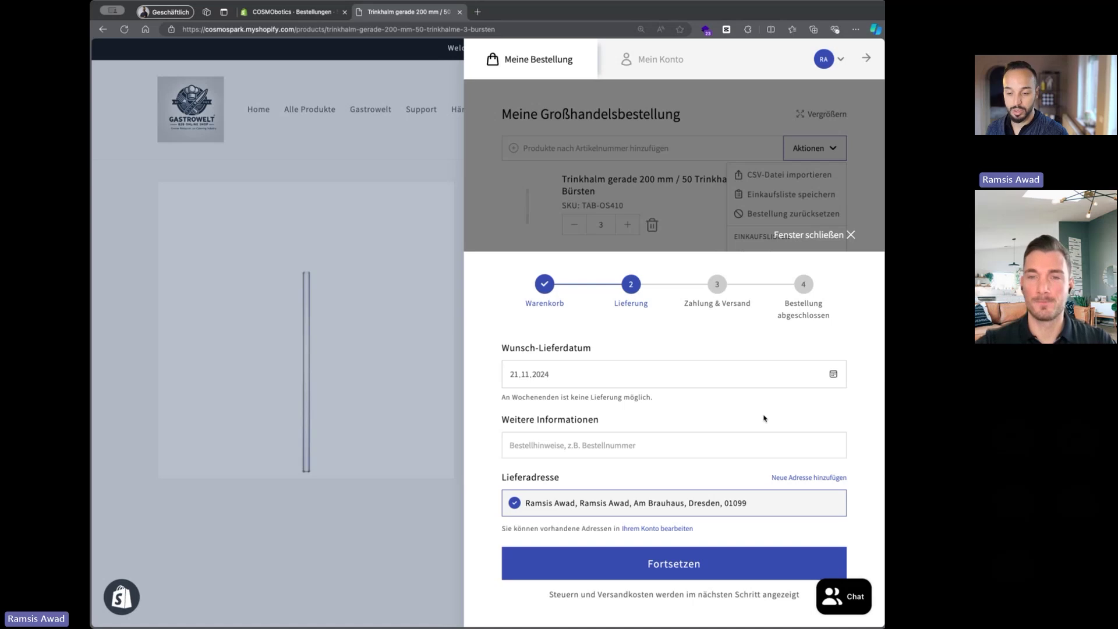
click(676, 453)
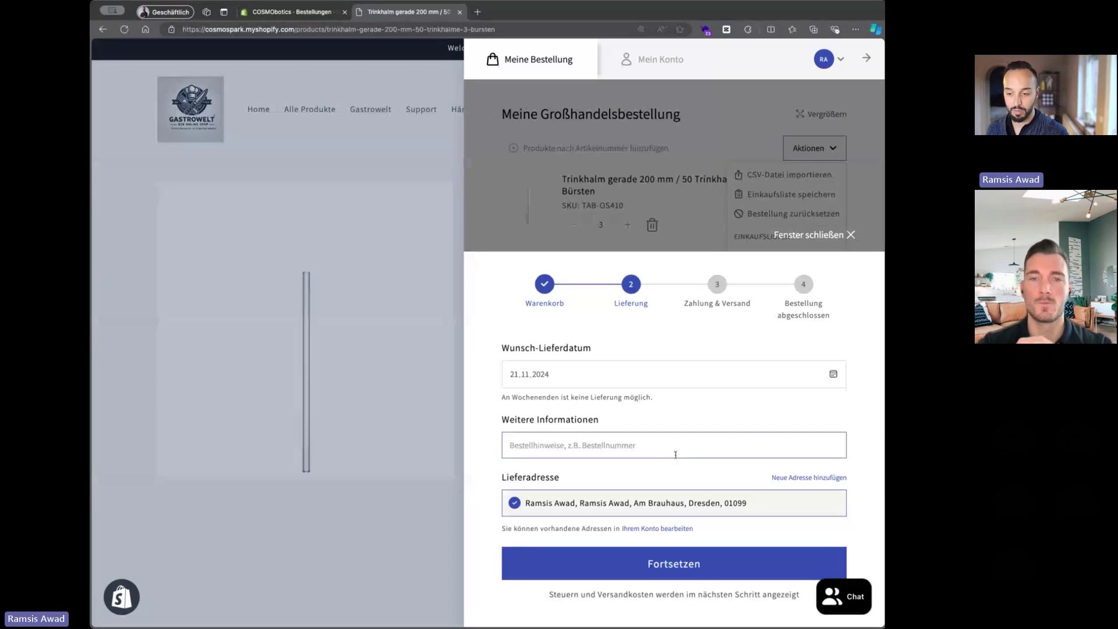
click(657, 571)
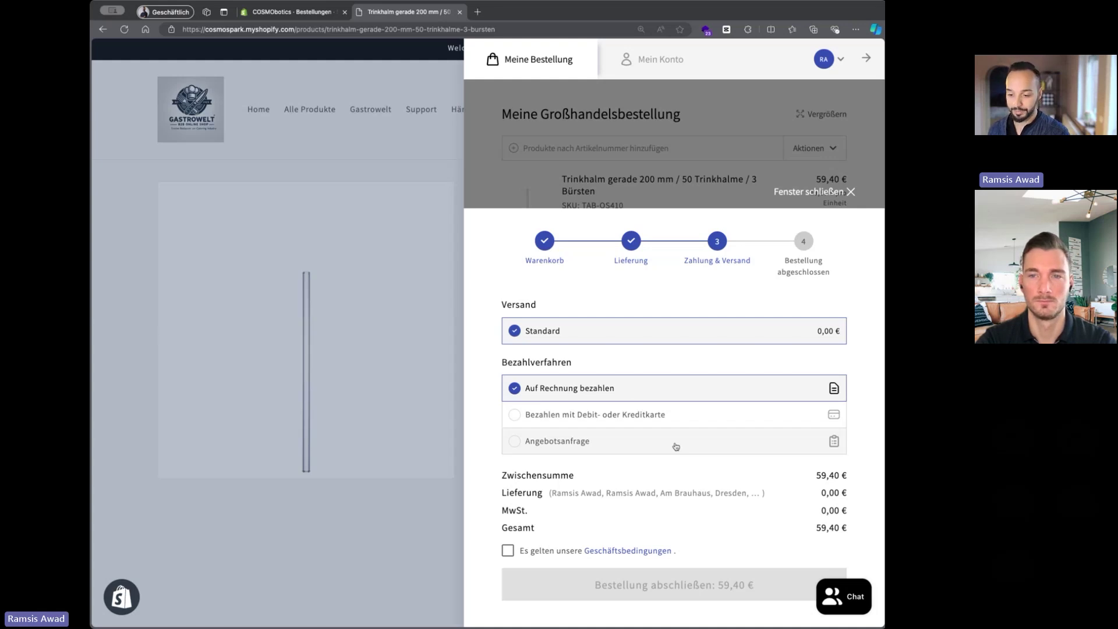
- Accept the terms and conditions, place the order with standard shipping and payment on invoice, and close the confirmation
click(510, 551)
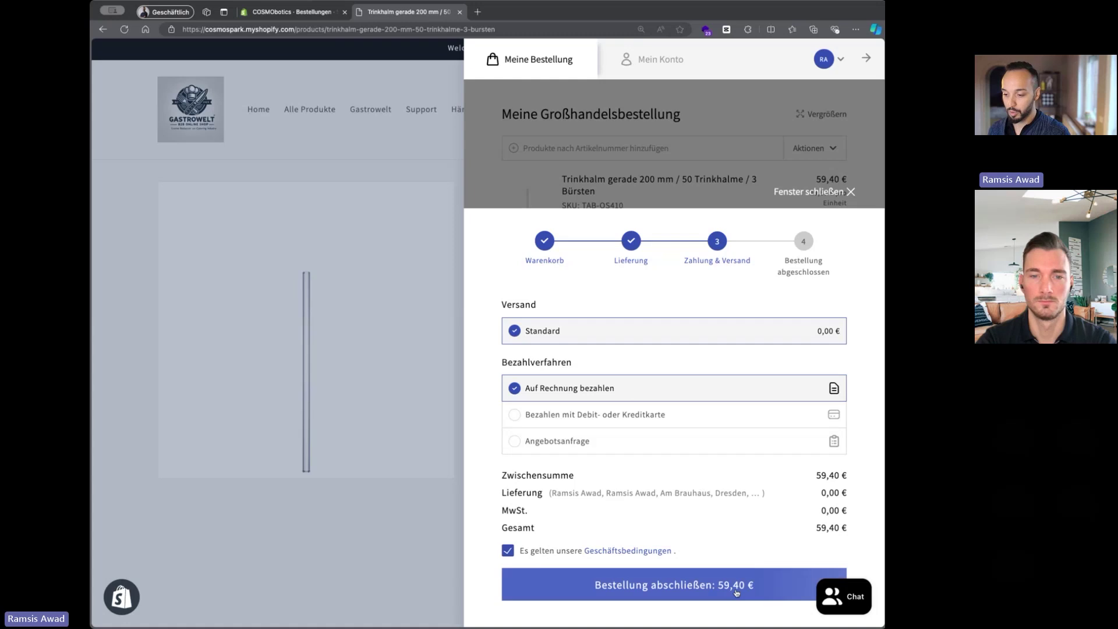
click(736, 591)
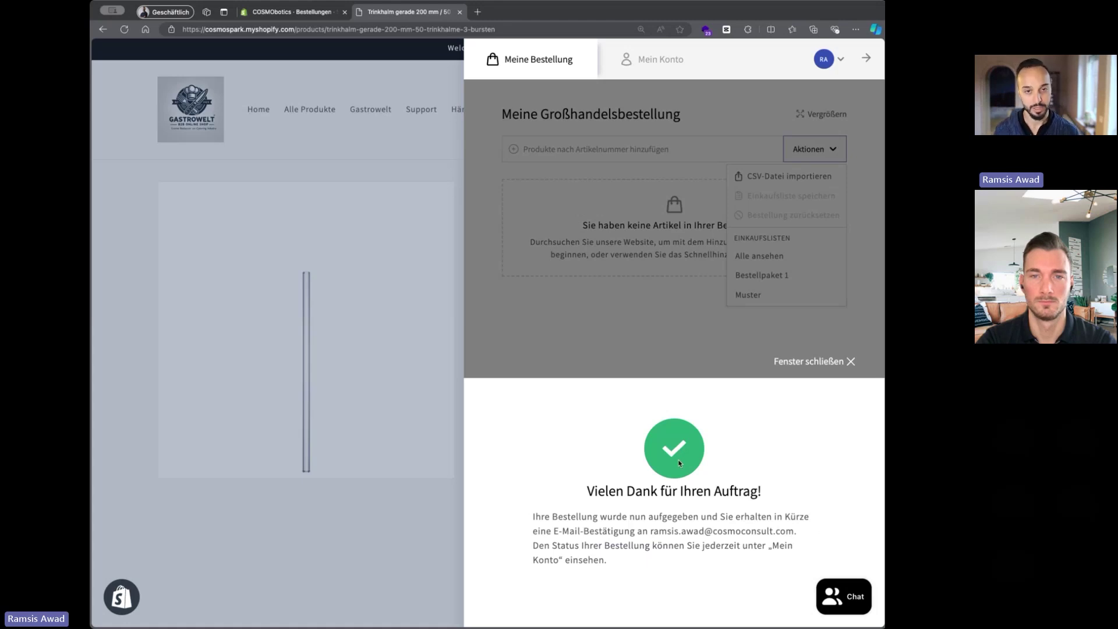
click(830, 362)
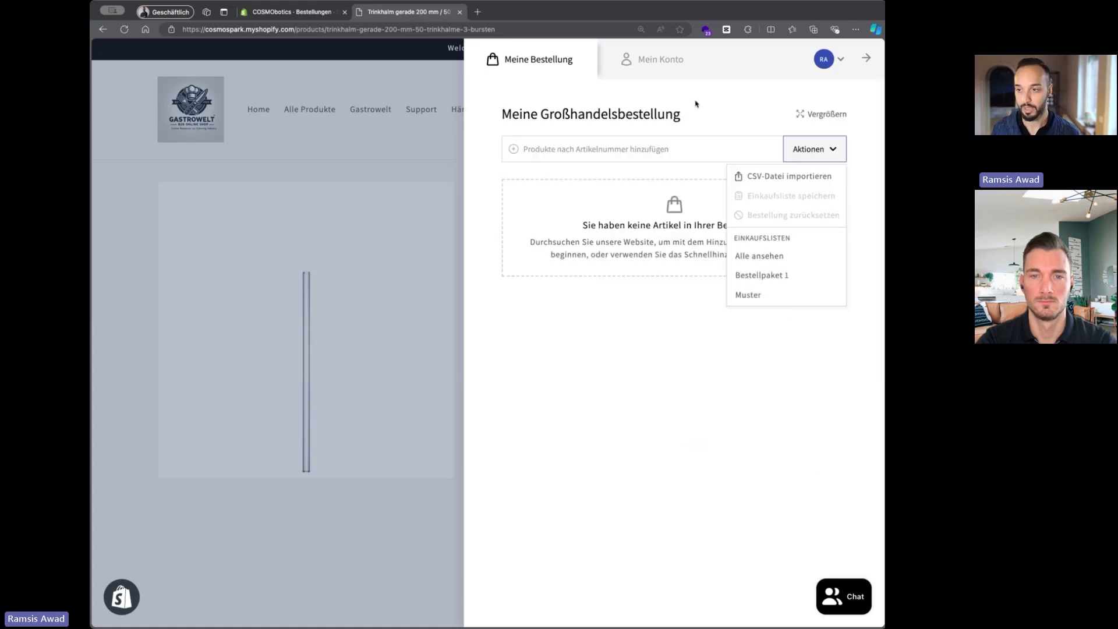
- Open the order dated 11.11.2024 in the customer account, view its invoice PDF, and return to the shop
click(668, 63)
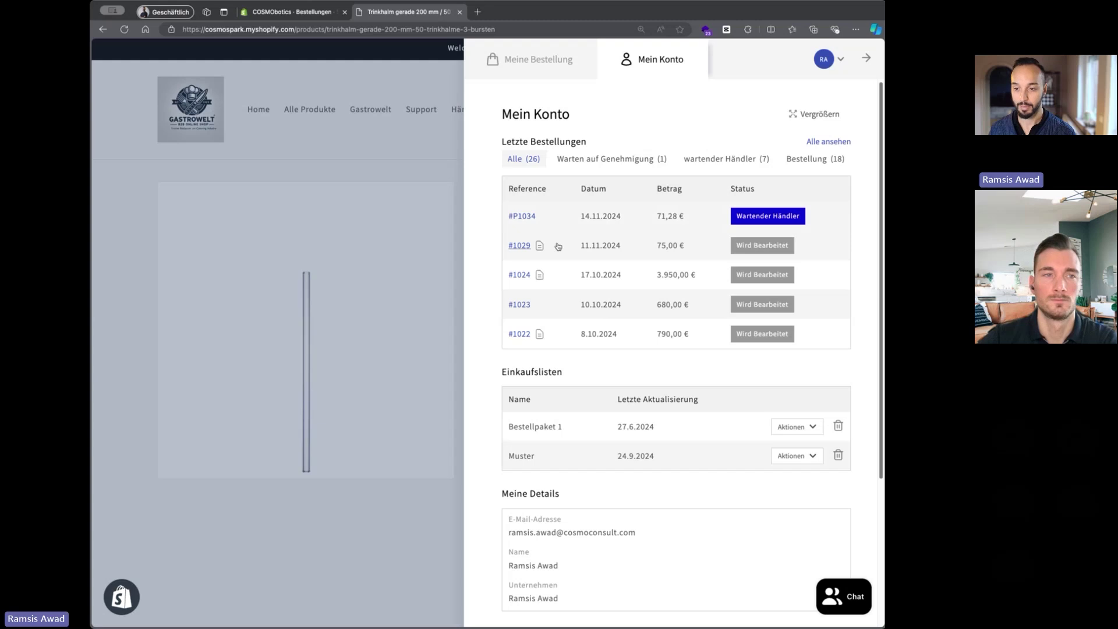
click(520, 245)
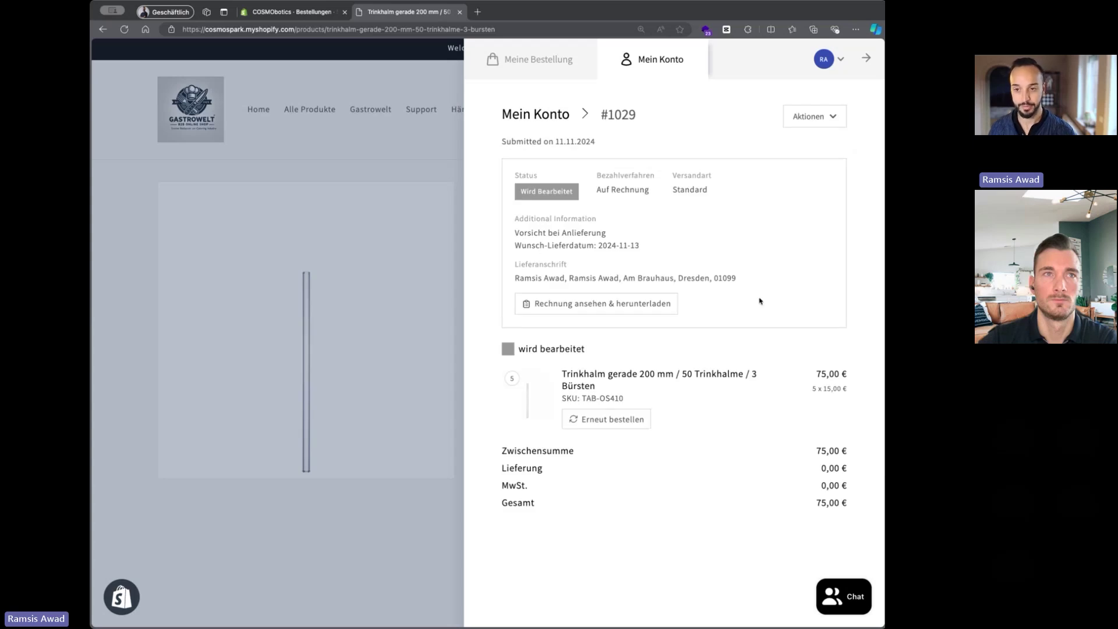
click(570, 311)
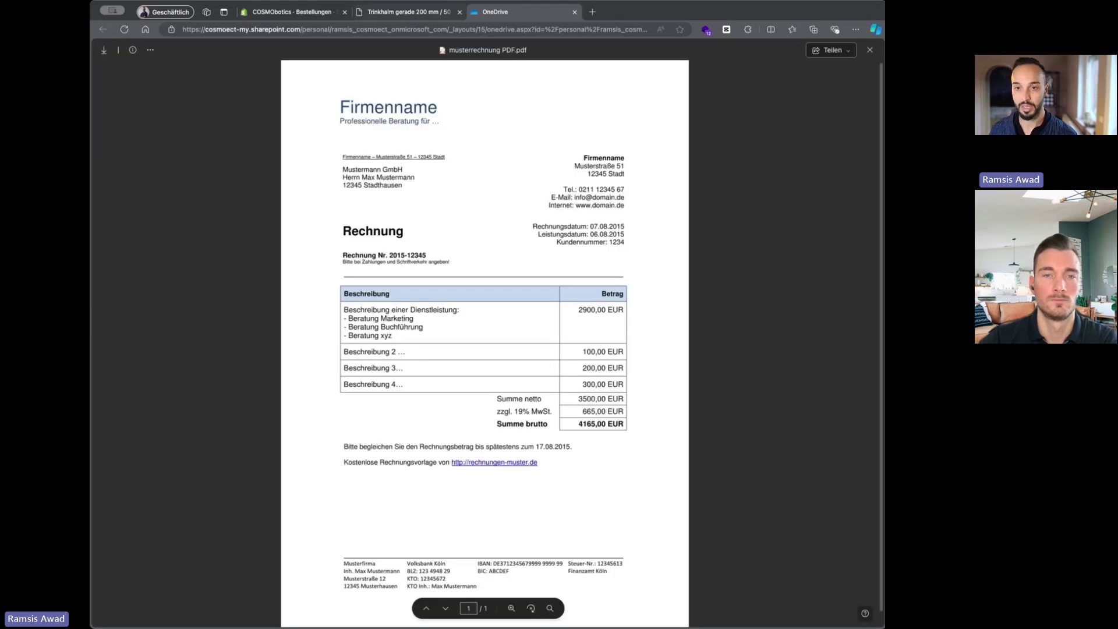
click(419, 14)
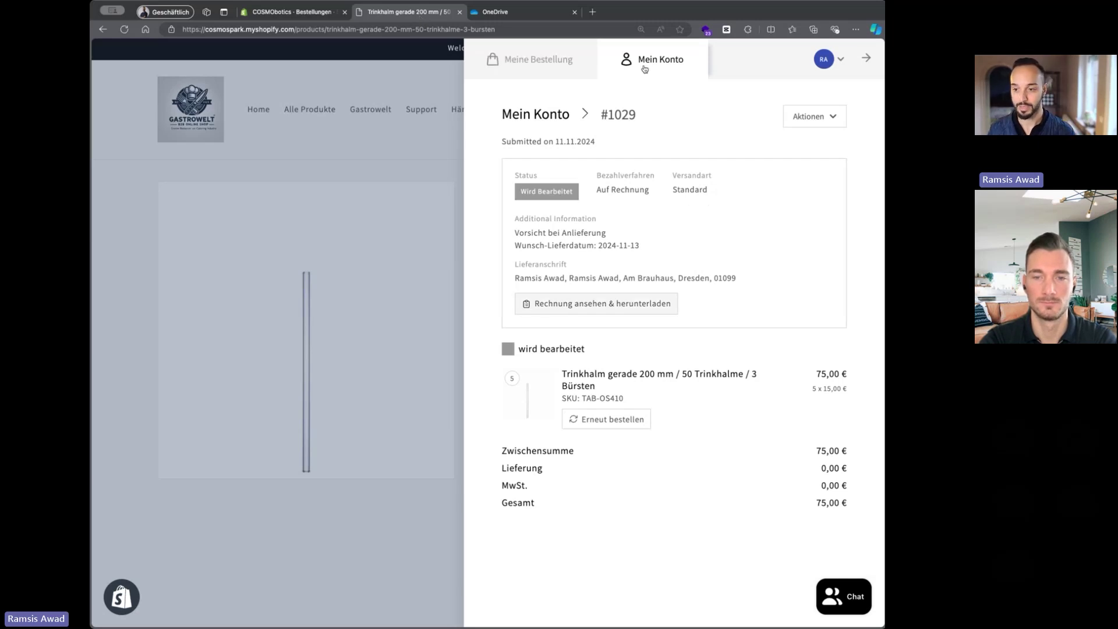
- Review the account overview's order, shopping list and customer details sections and open the purchase history by period report
click(626, 70)
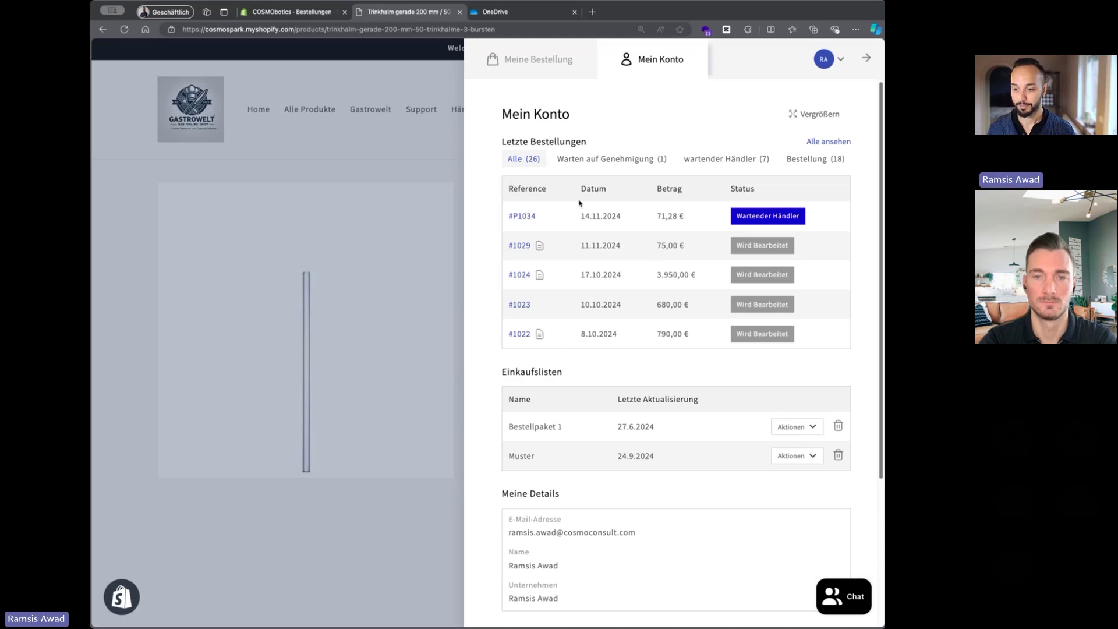
scroll(683, 438, down, 1)
scroll(684, 438, down, 3)
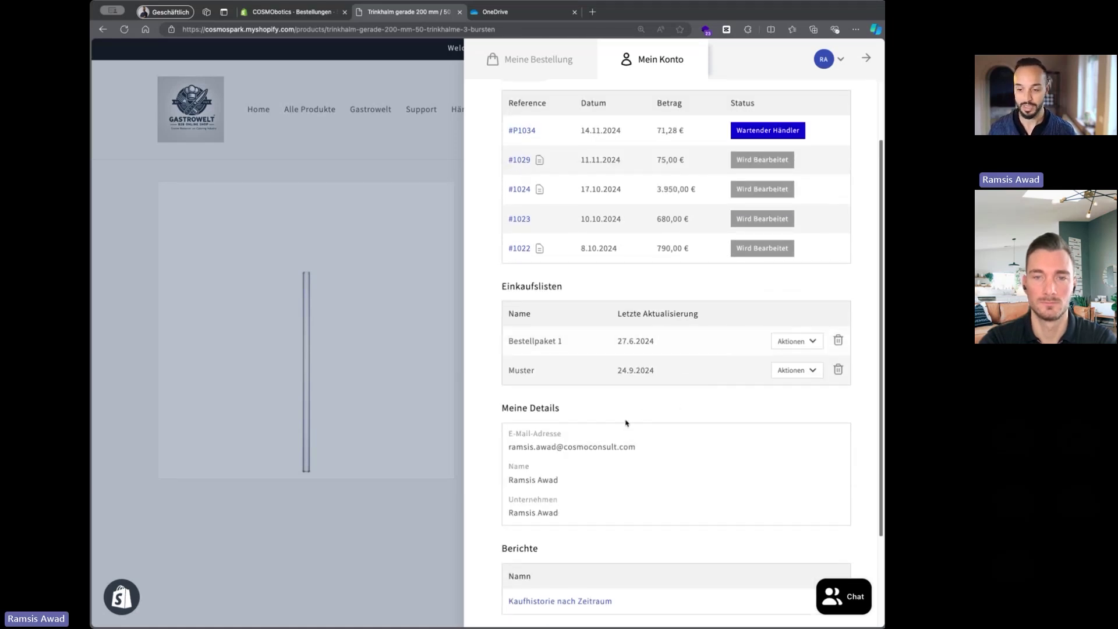
scroll(668, 402, down, 2)
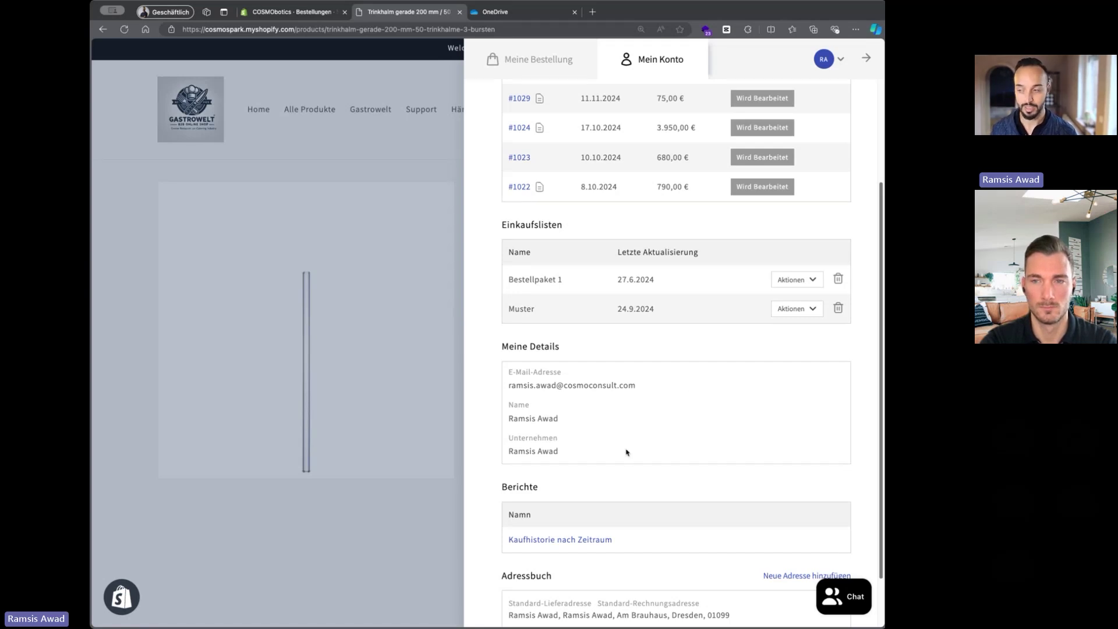
scroll(627, 452, down, 3)
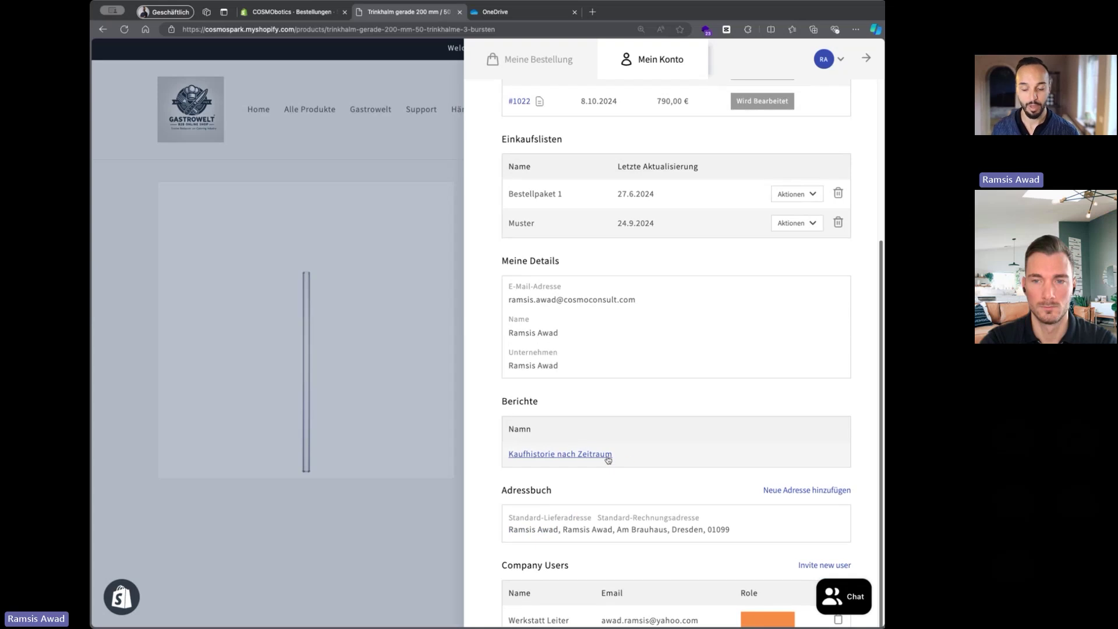
click(608, 454)
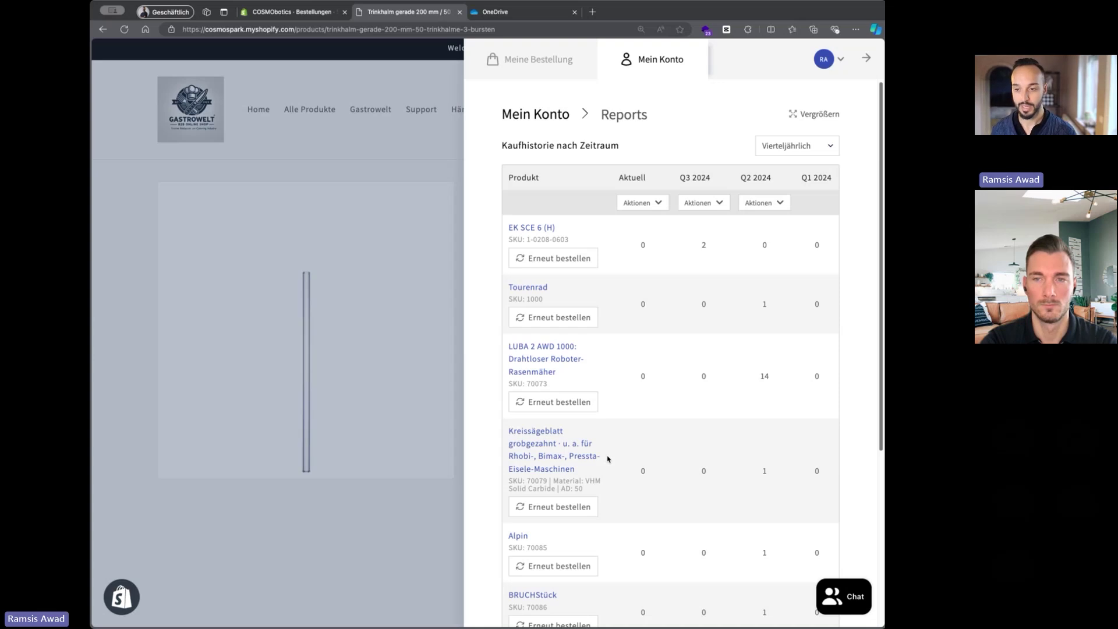
scroll(643, 451, down, 1)
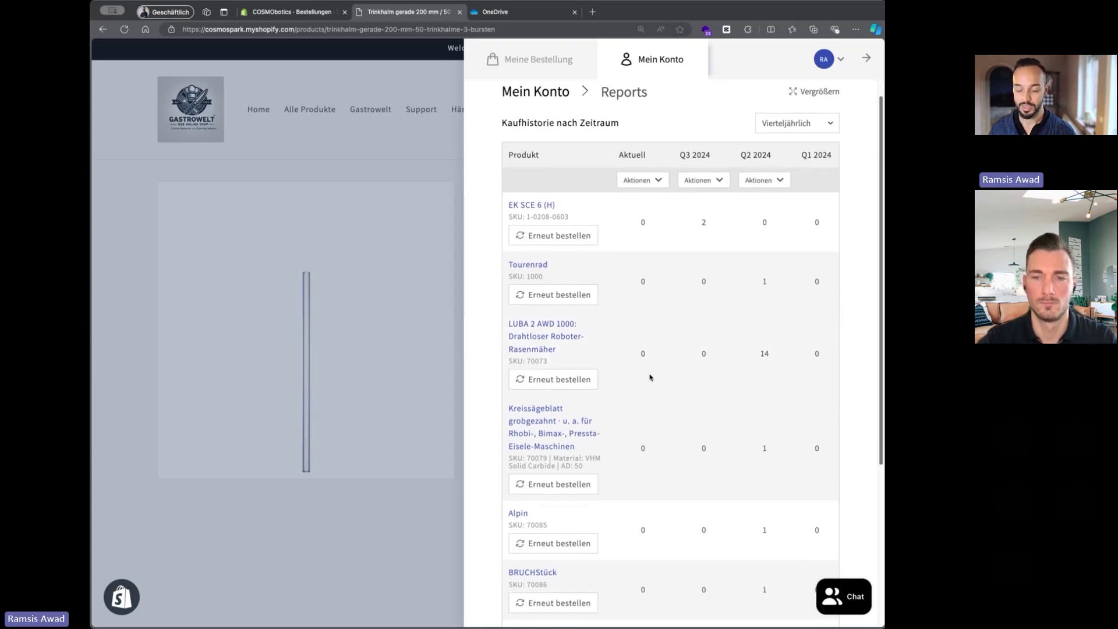
- Check the report's period selection and display the reorder actions for Q3 2024
click(827, 128)
click(698, 121)
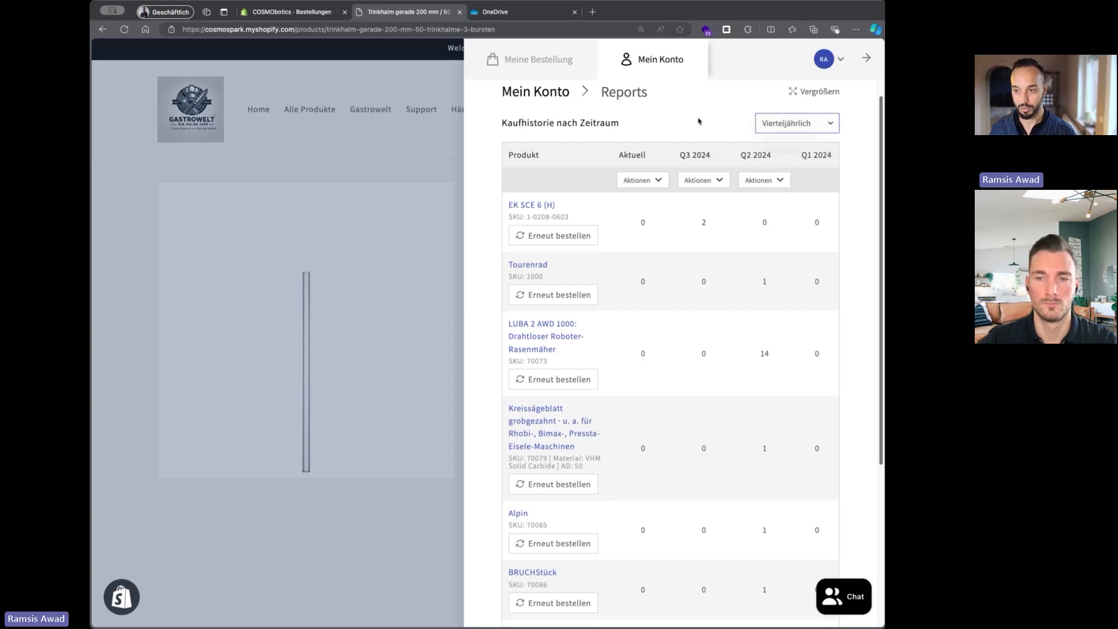
click(724, 181)
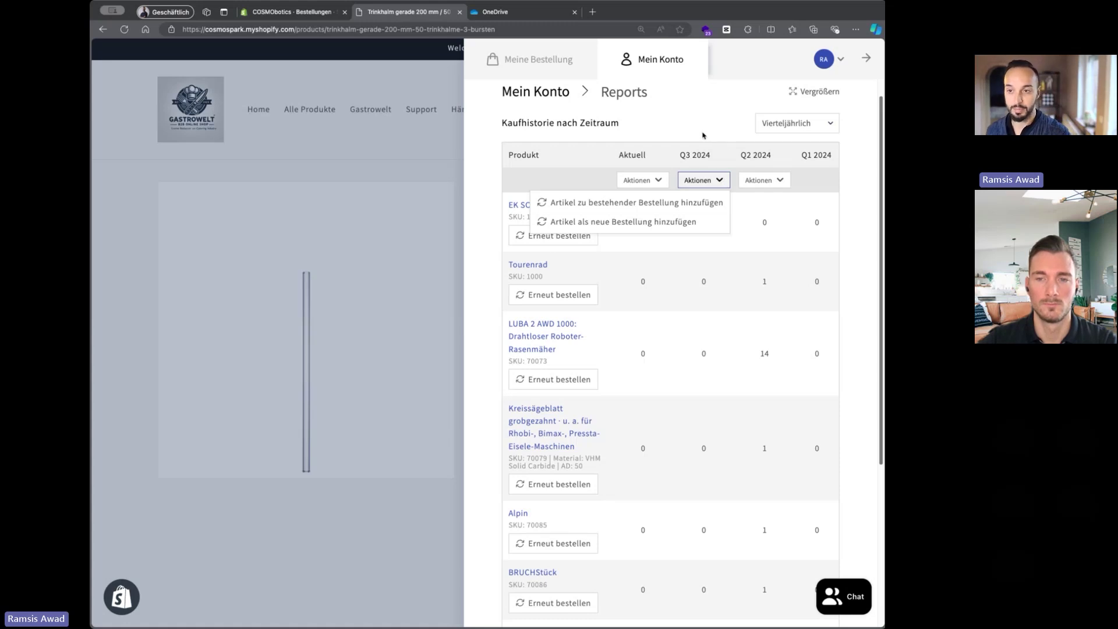
- Return to the account overview and review its address book and company users sections
click(533, 95)
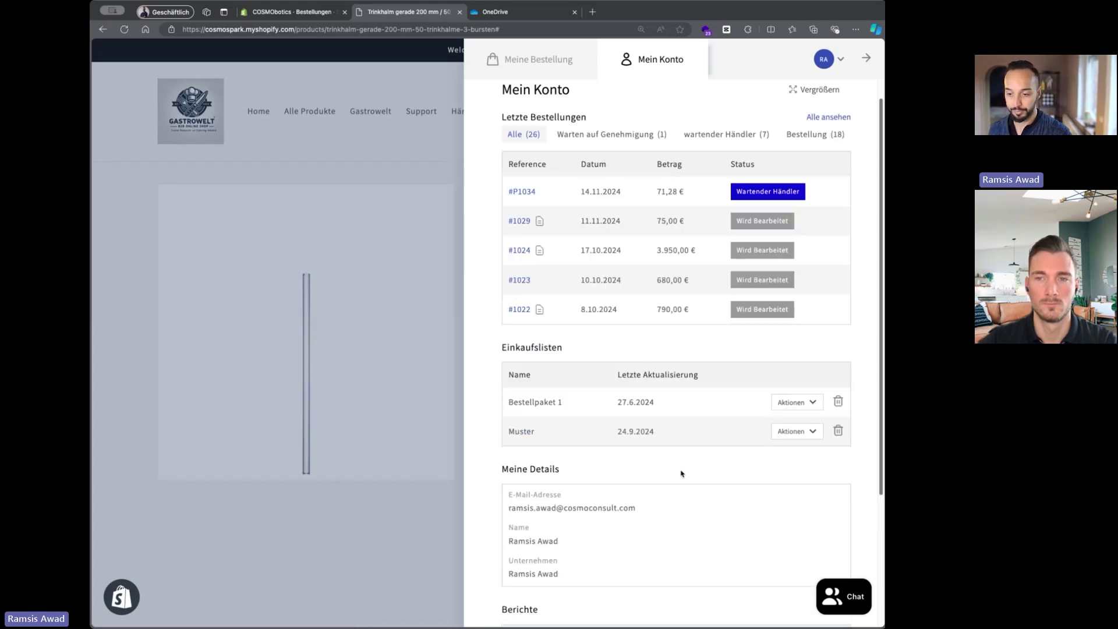
scroll(682, 472, down, 5)
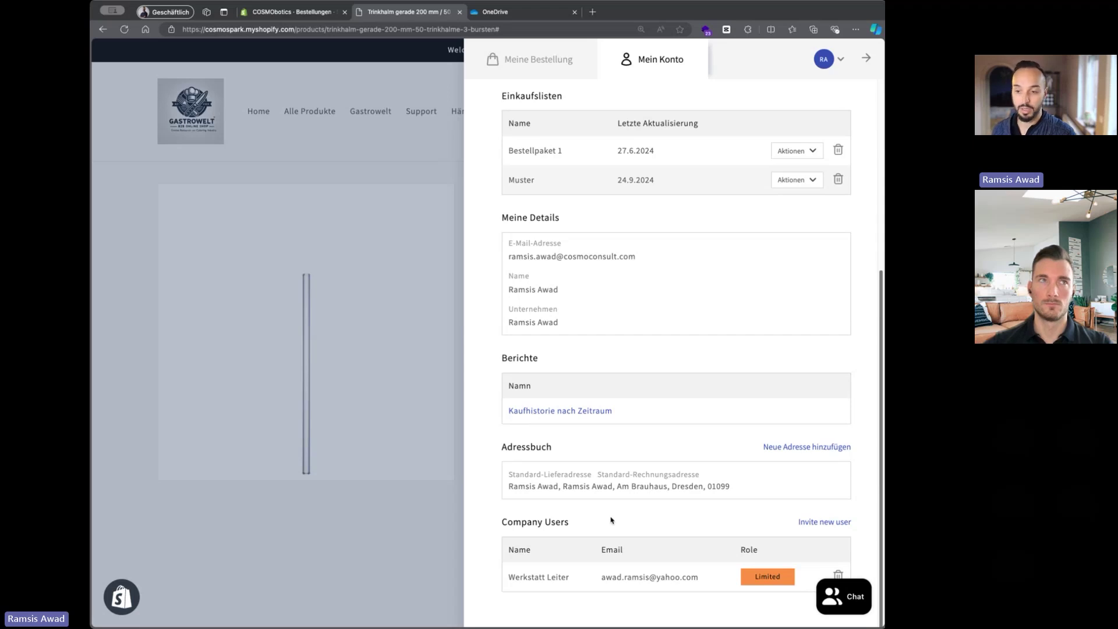
scroll(612, 520, up, 5)
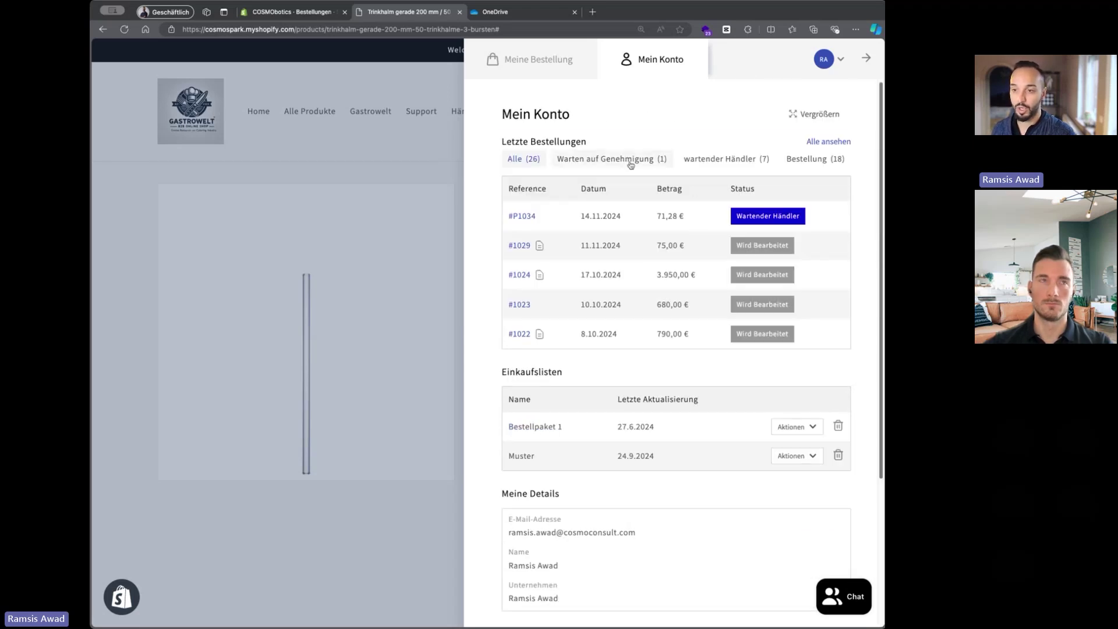
- Open the order awaiting approval and display the actions for completing or cancelling it
click(631, 164)
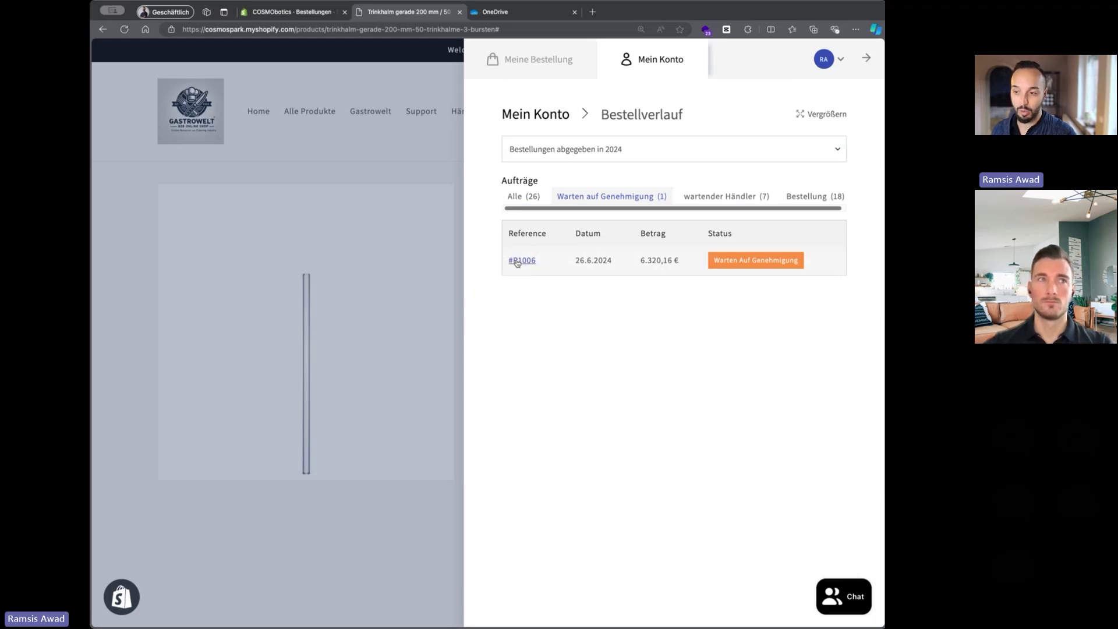
click(517, 262)
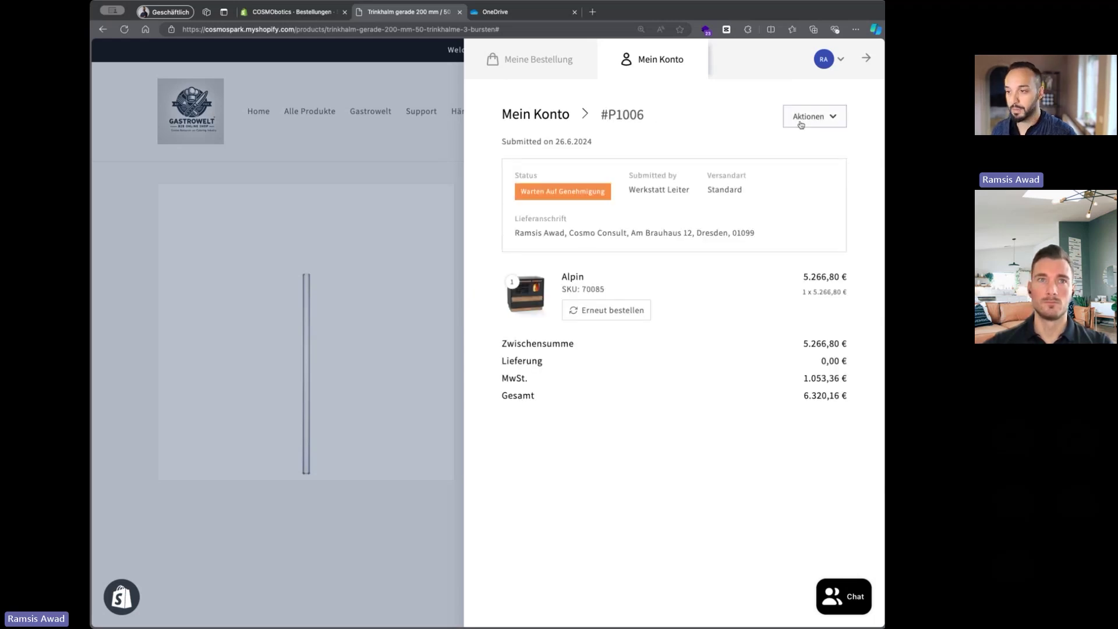
click(801, 124)
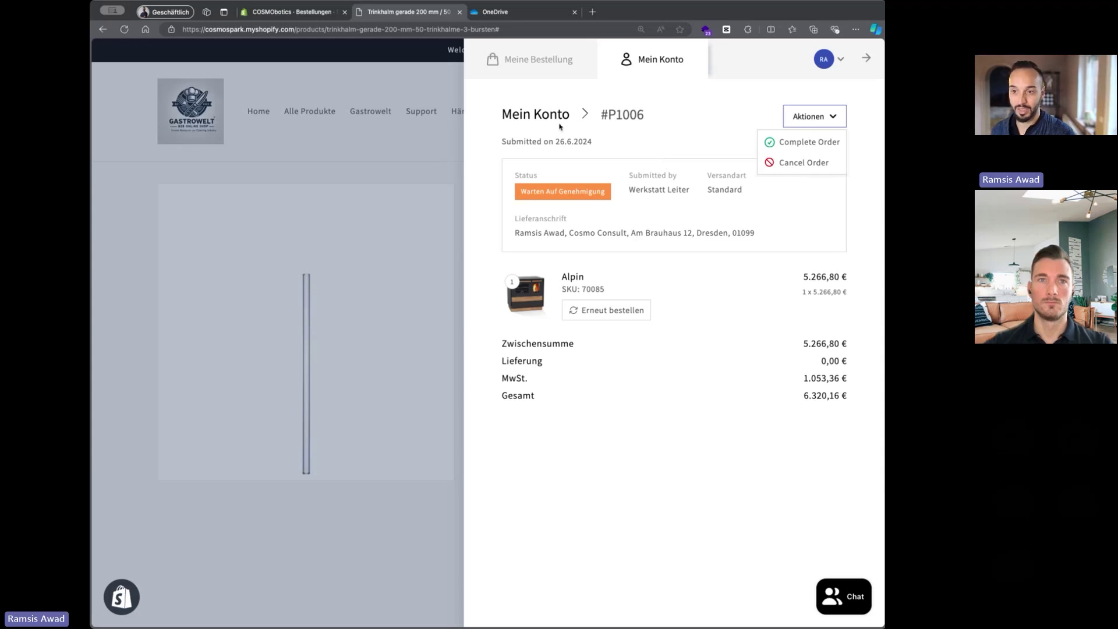
- Switch to the sales agent's shop session, search for the customer by first name and sign in on the main contact's behalf
click(542, 115)
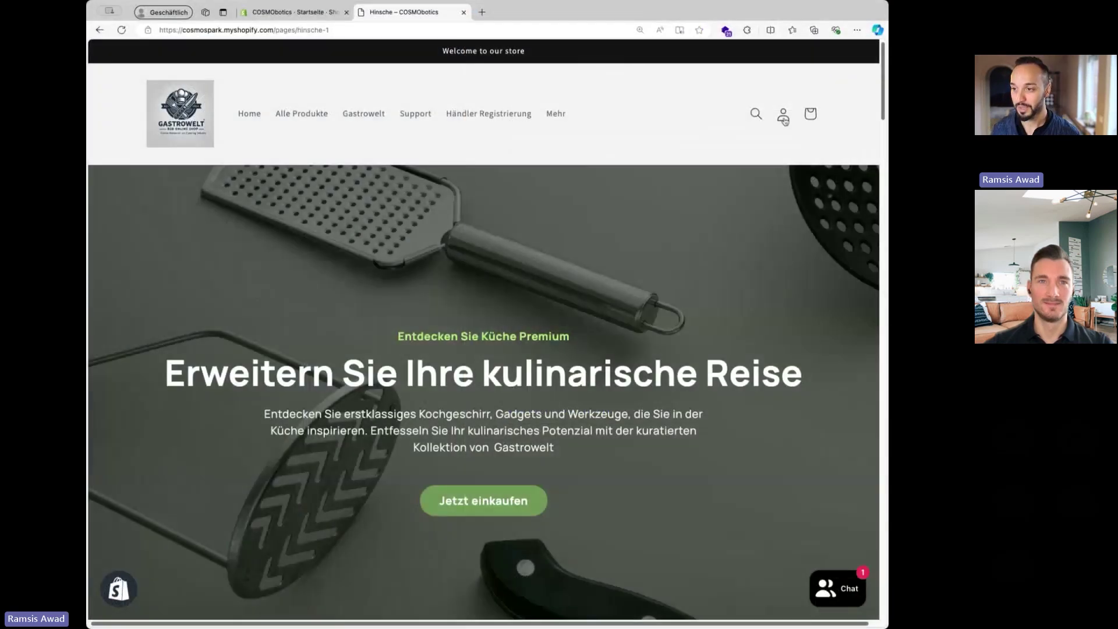
click(783, 115)
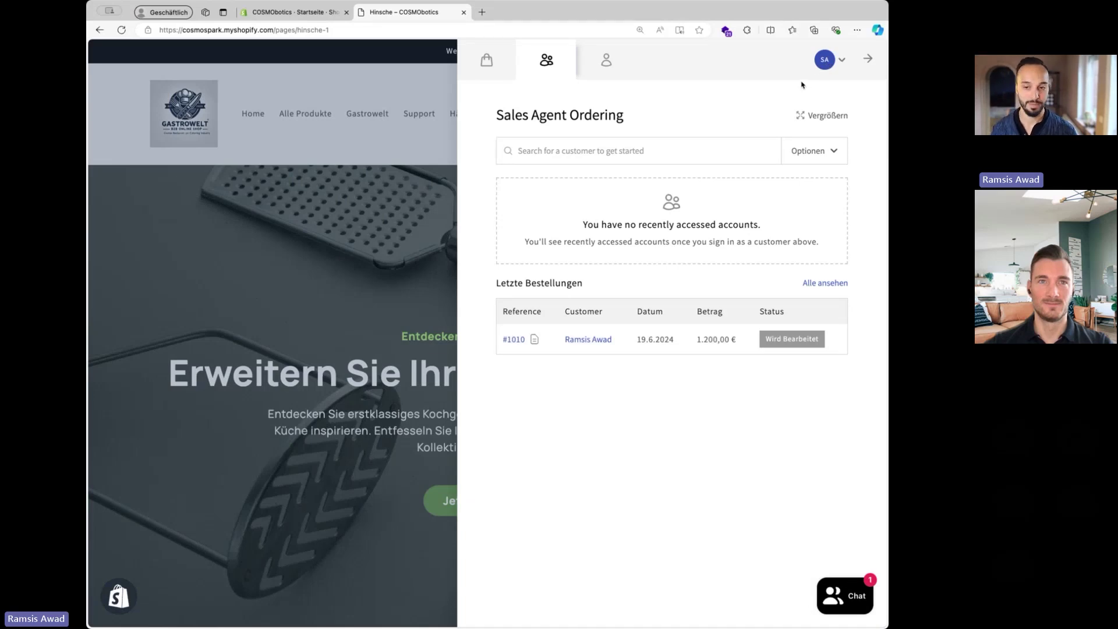
click(641, 152)
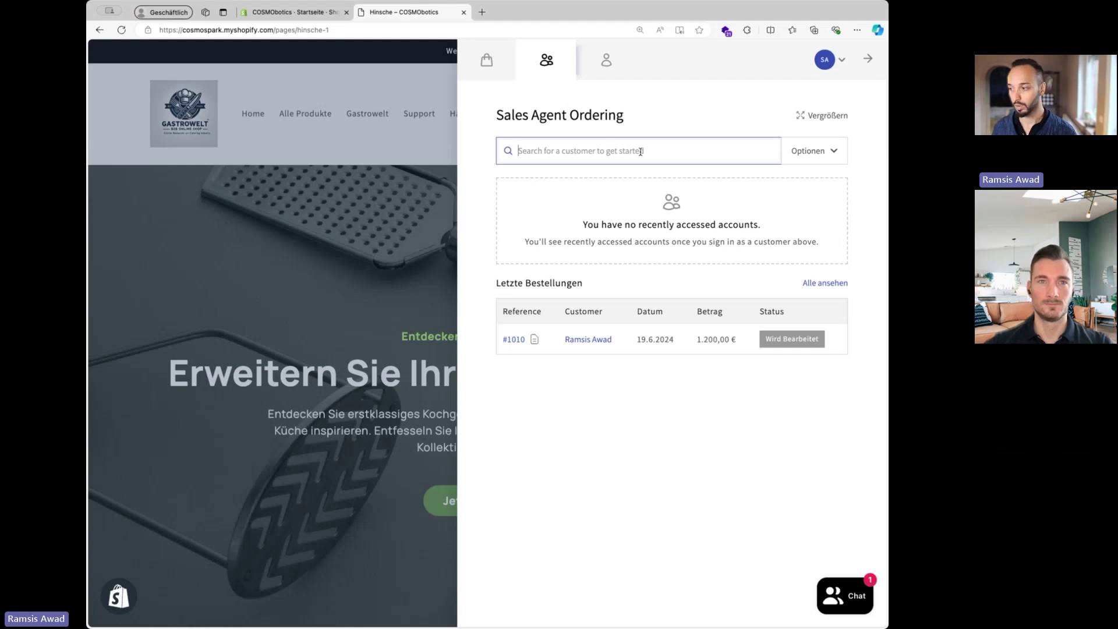
text(ramsis)
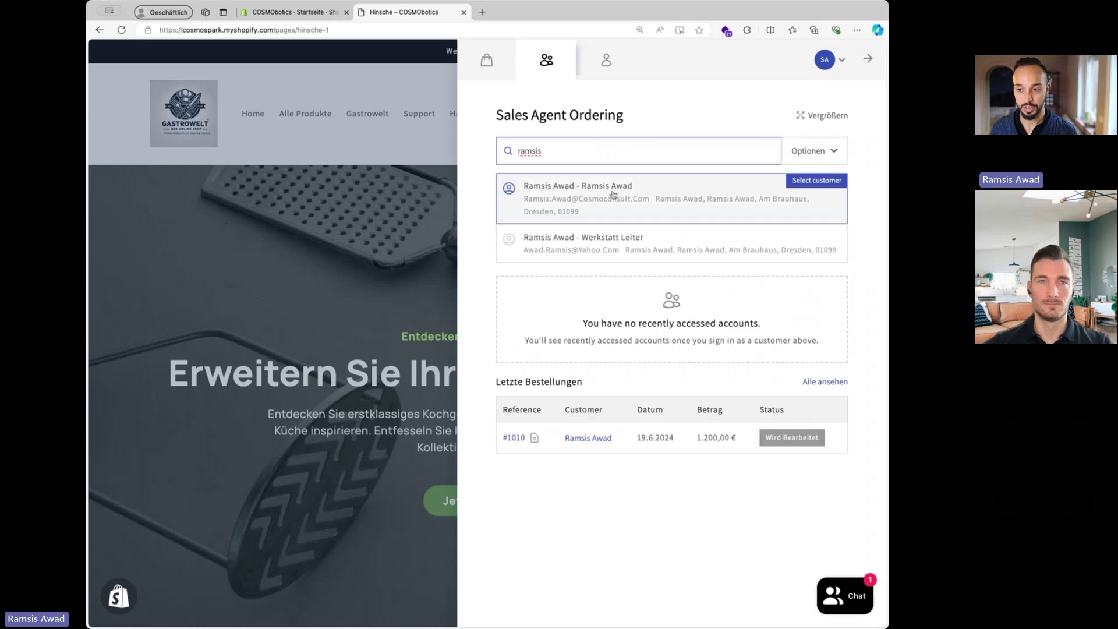
click(648, 201)
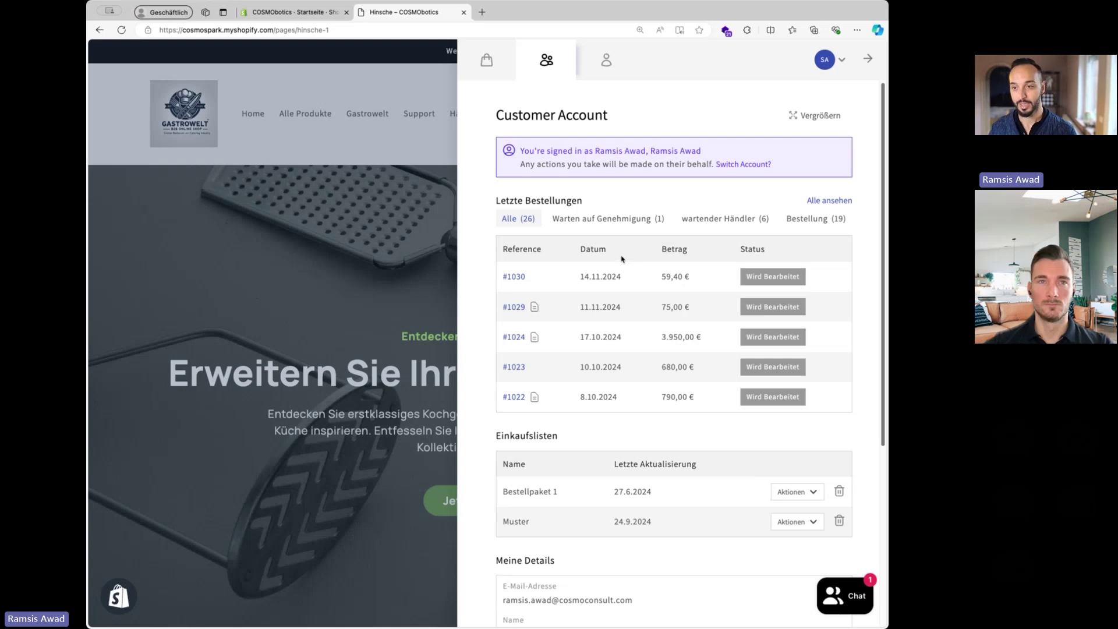
- Review the represented customer's recent orders and shopping lists, and open their wholesale order
scroll(622, 259, down, 2)
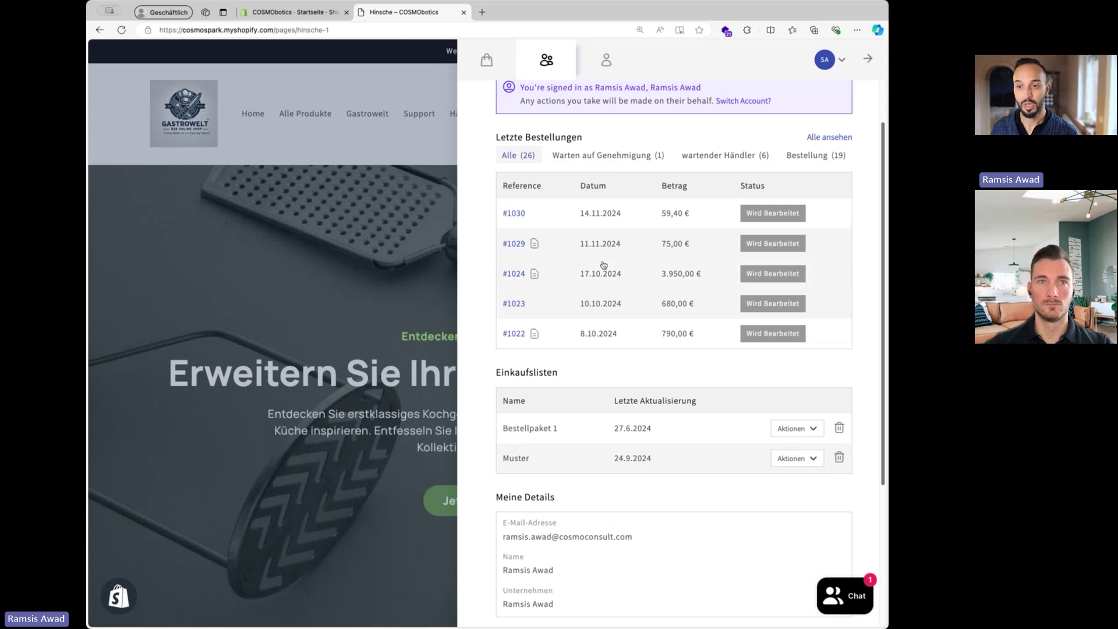
scroll(606, 266, up, 1)
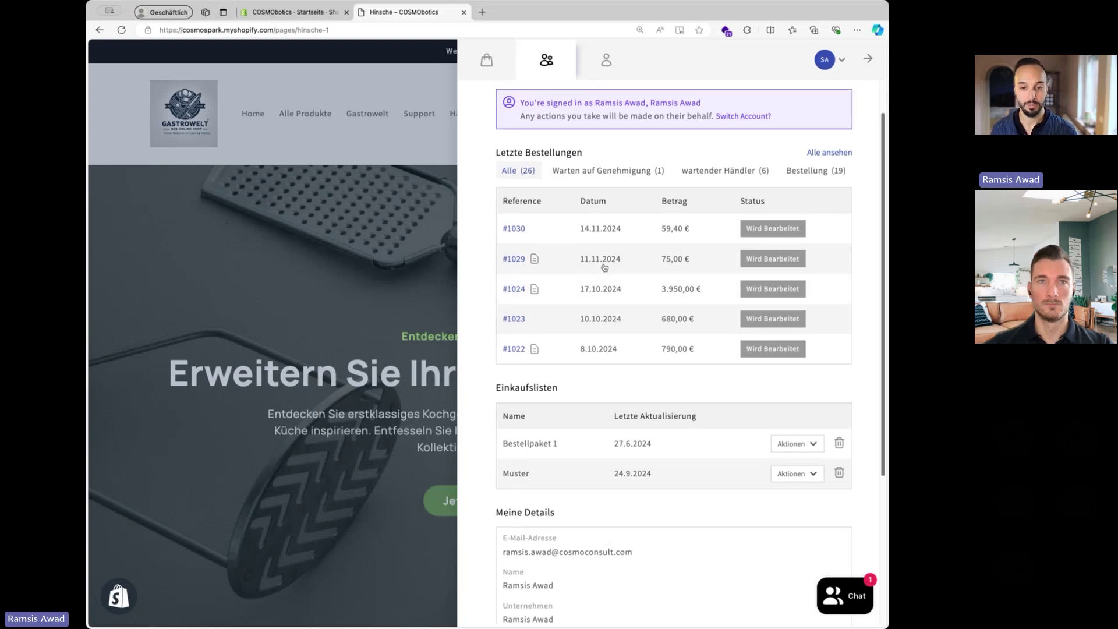
click(510, 76)
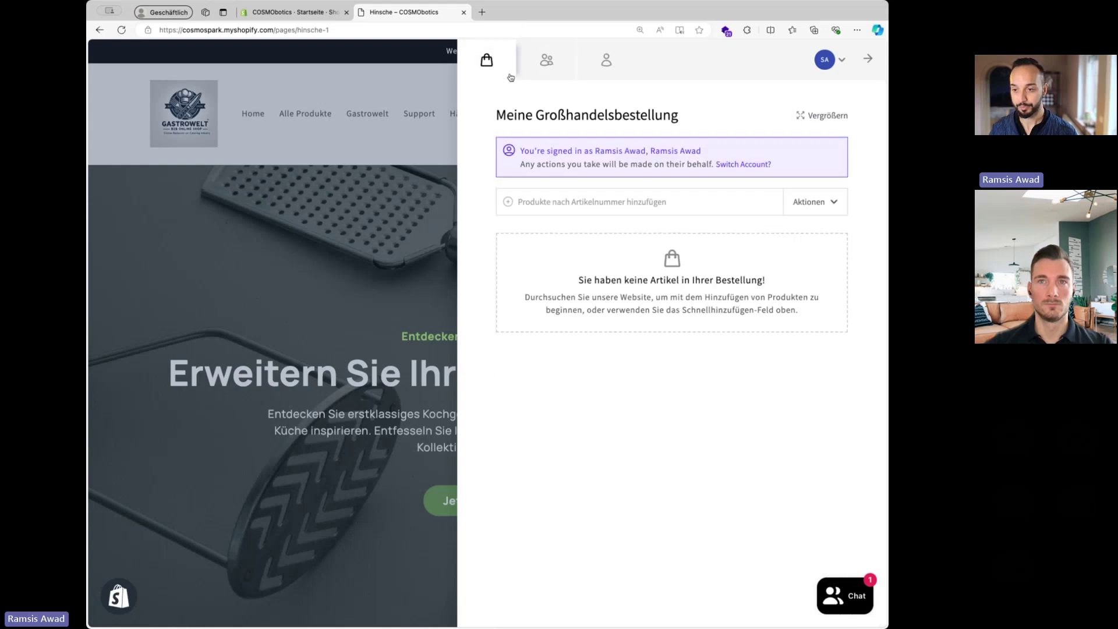
- Add one Trinkhalm gerade 200 mm / 50 Trinkhalme / 3 Bürsten from all products to the customer's order and display the order
click(316, 131)
click(304, 114)
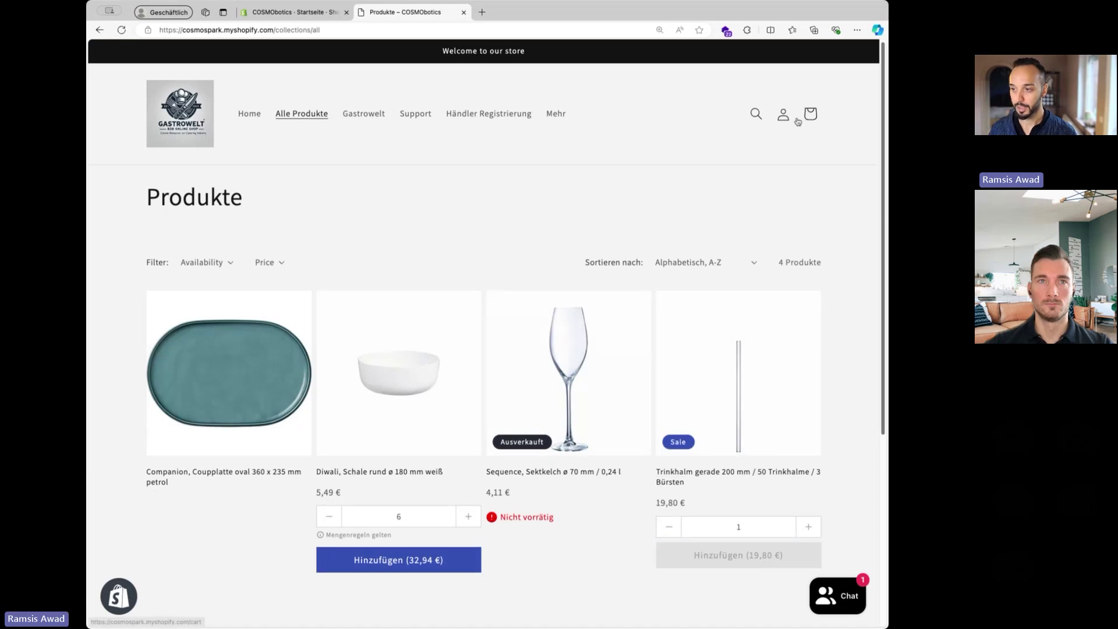
click(759, 111)
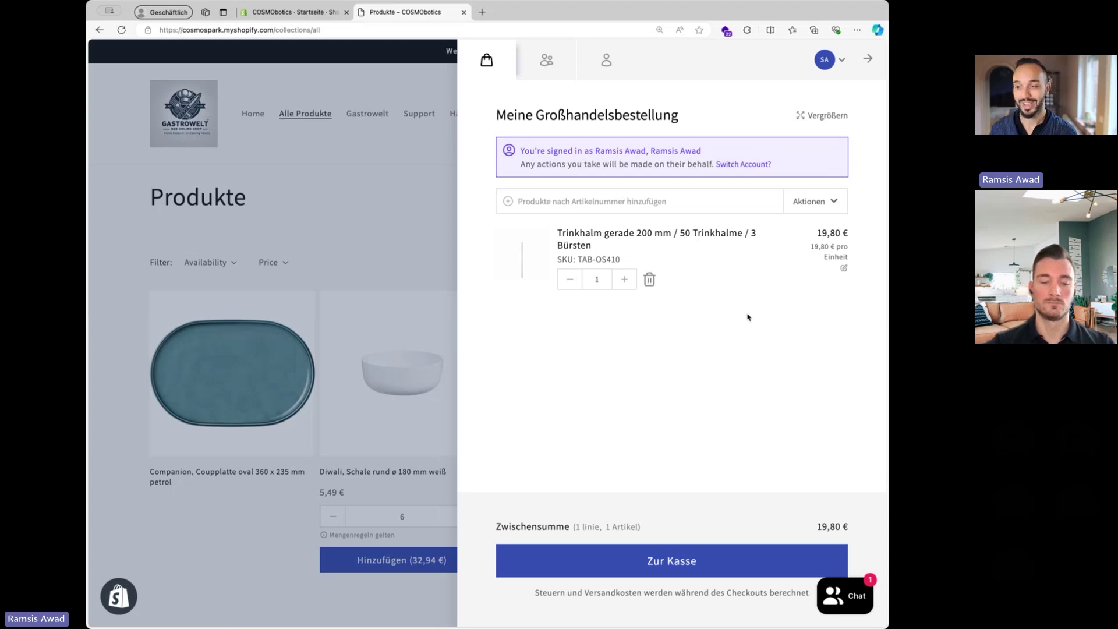
- Set the drinking straw item's quoted unit price to 19 € and save it
click(843, 271)
double_click(624, 312)
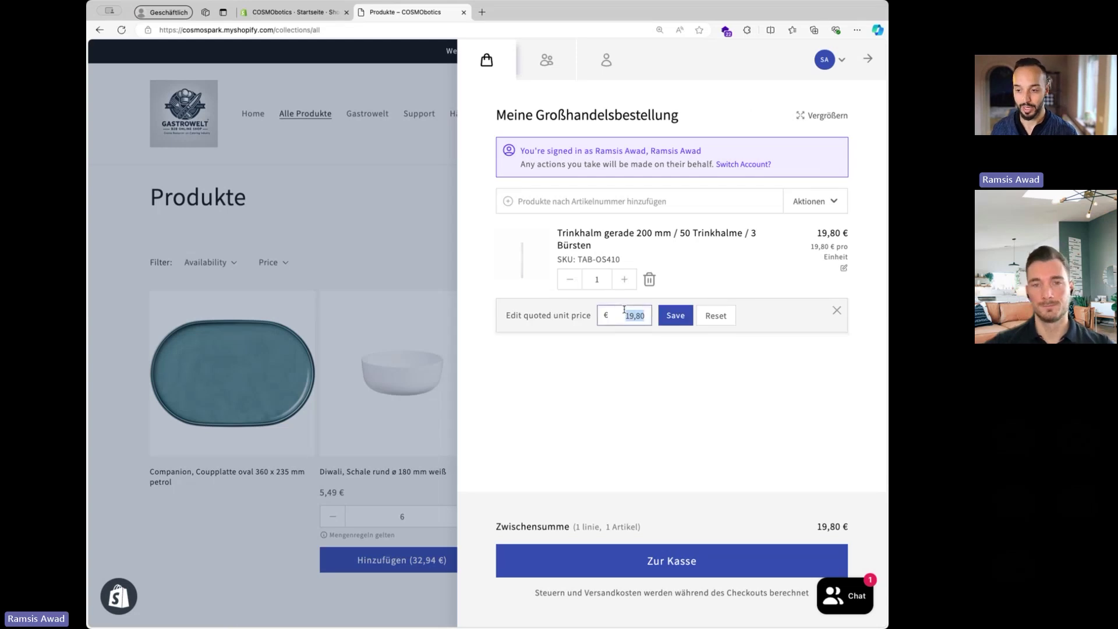
text(19)
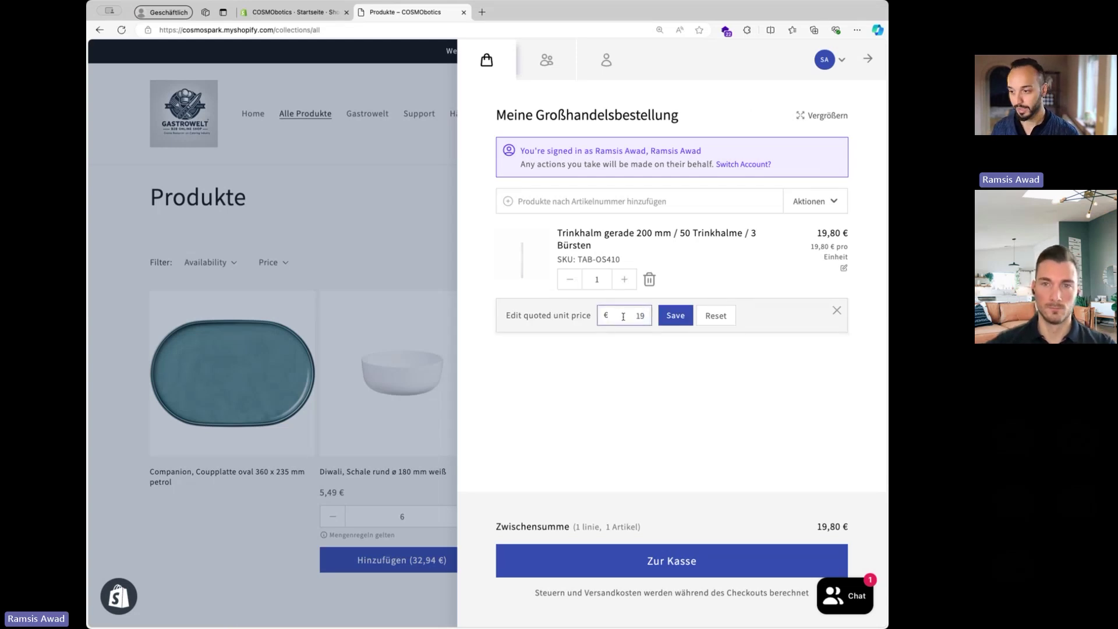
click(685, 320)
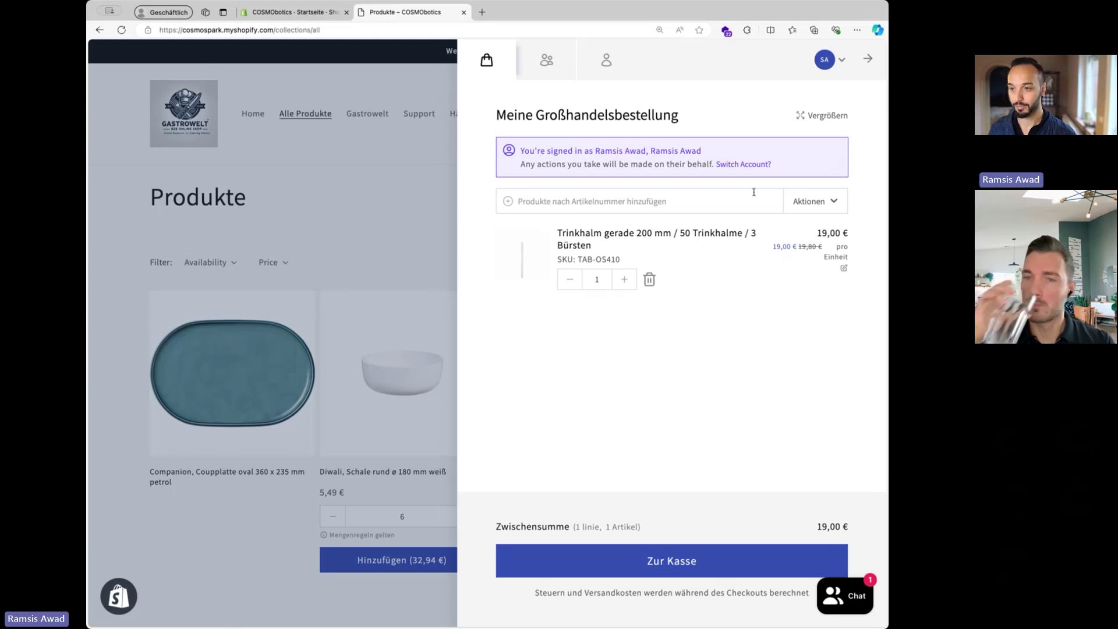
- Switch to the customer's own shop session and open their wholesale order to check the agent's quoted item
click(551, 64)
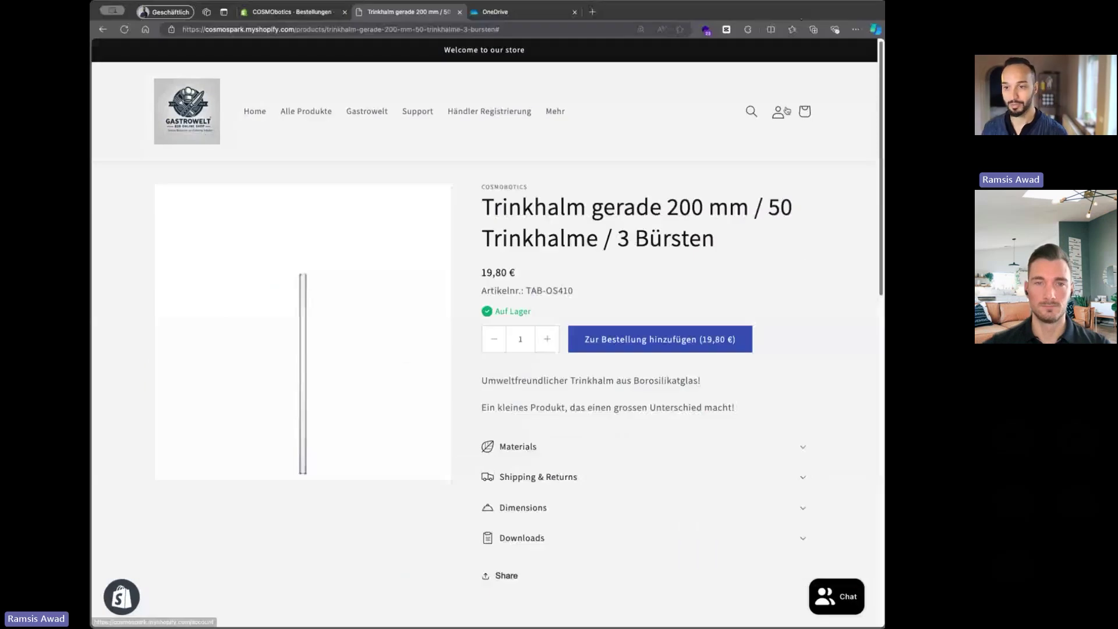
click(787, 111)
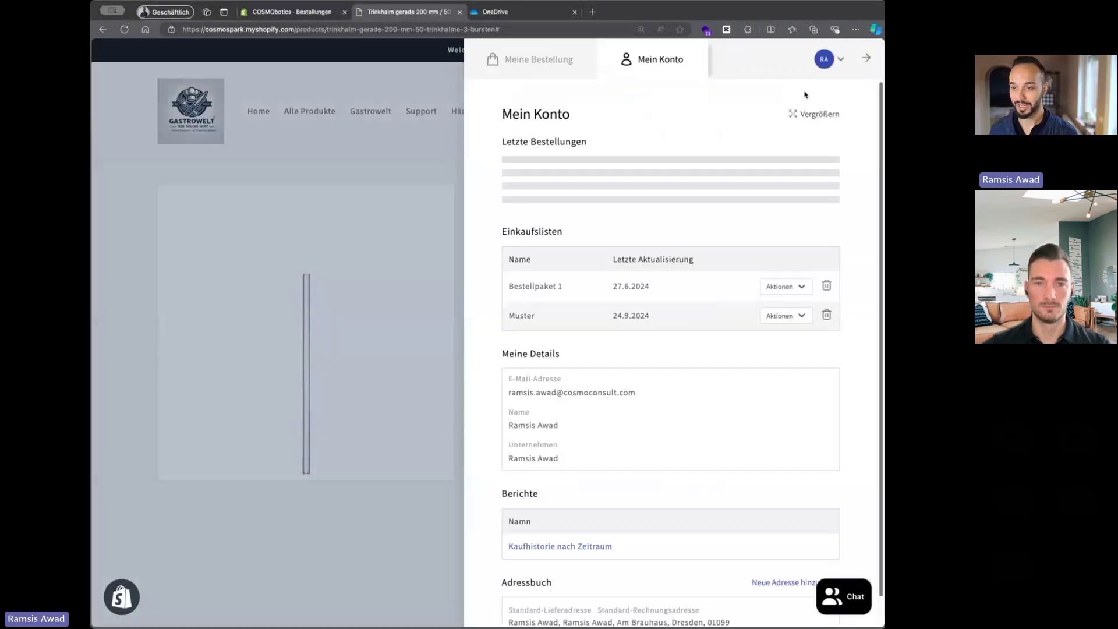
click(538, 59)
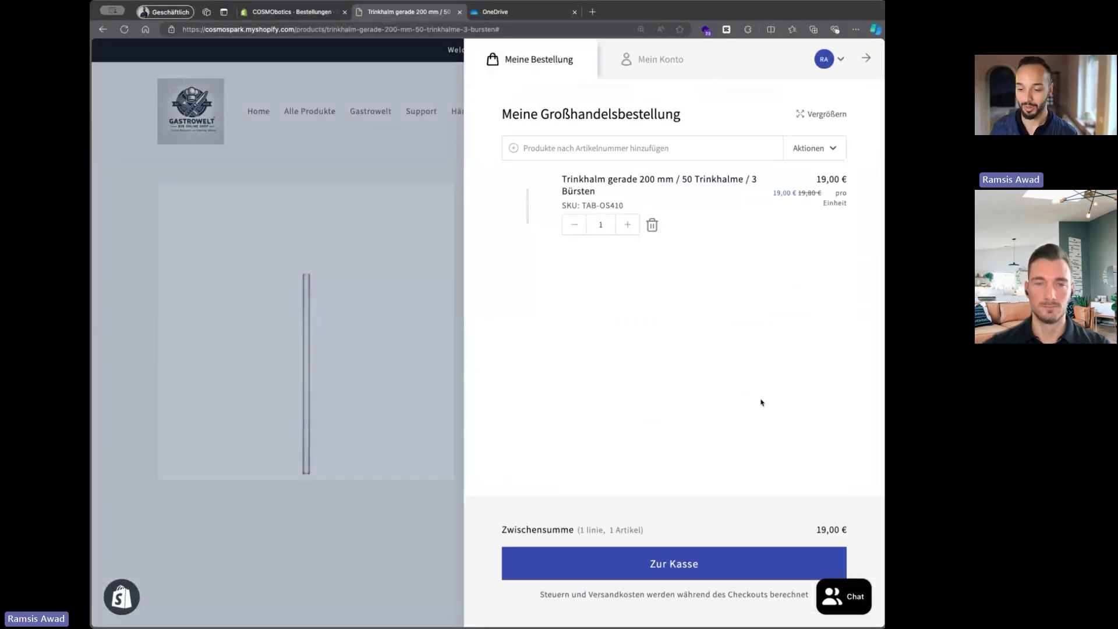